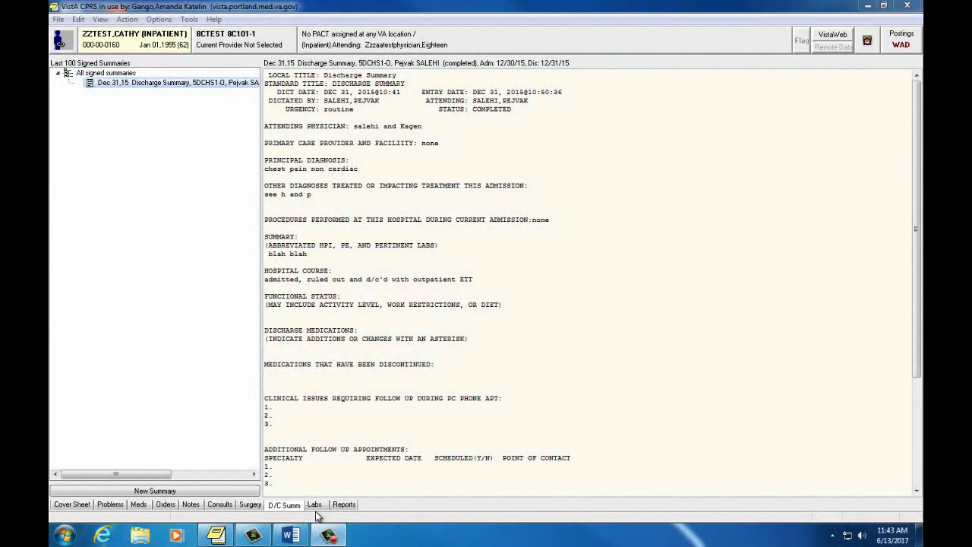
- Switch to the Labs tab to show the Hemoglobin A1C test listed On Collection List
left_click(314, 505)
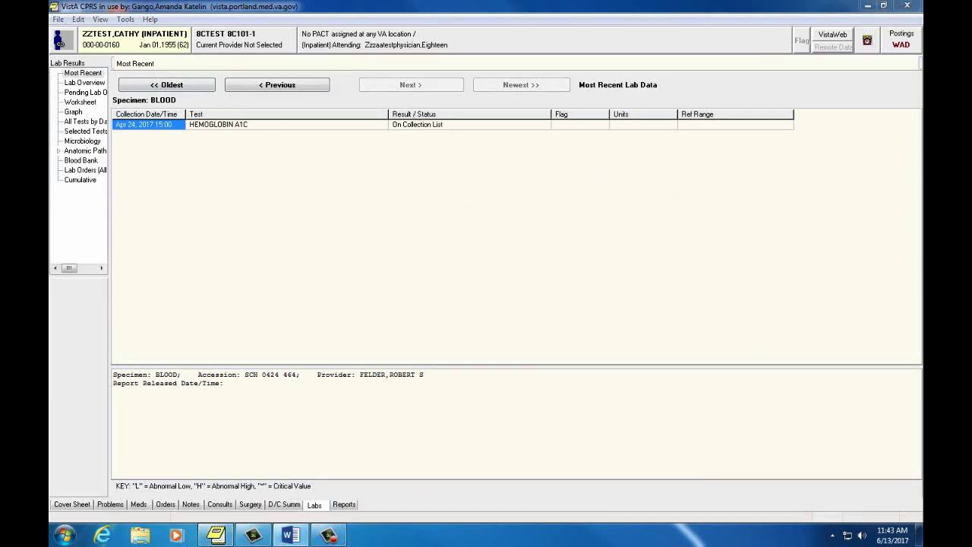
- Select Most Recent to show the Apr 24, 2017 blood Hemoglobin A1C result
left_click(84, 74)
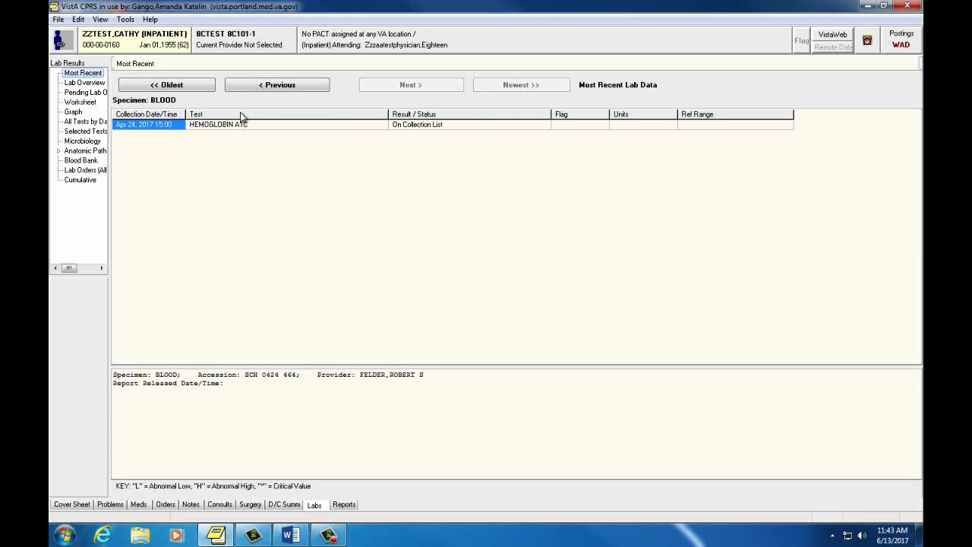
- Step back through earlier glucose results to the Apr 20 result
left_click(245, 85)
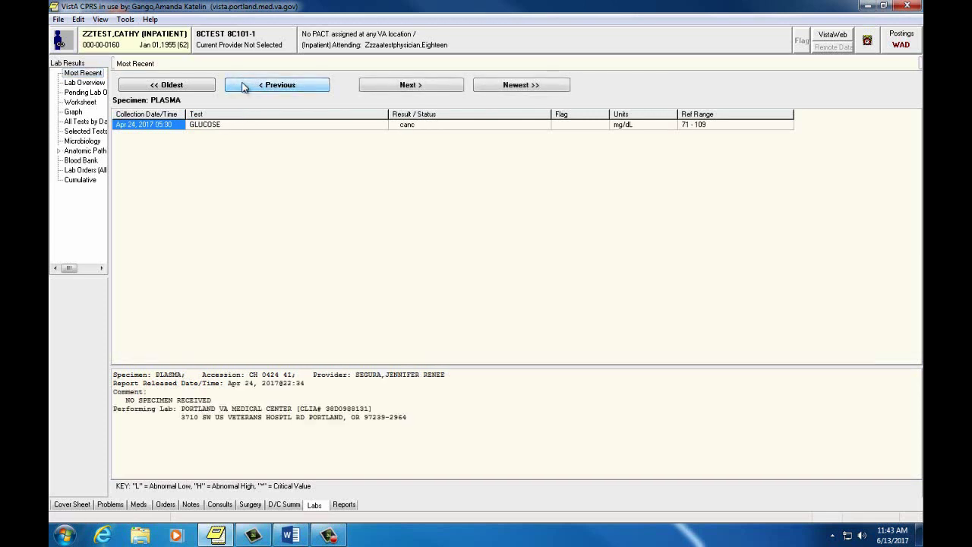
left_click(244, 85)
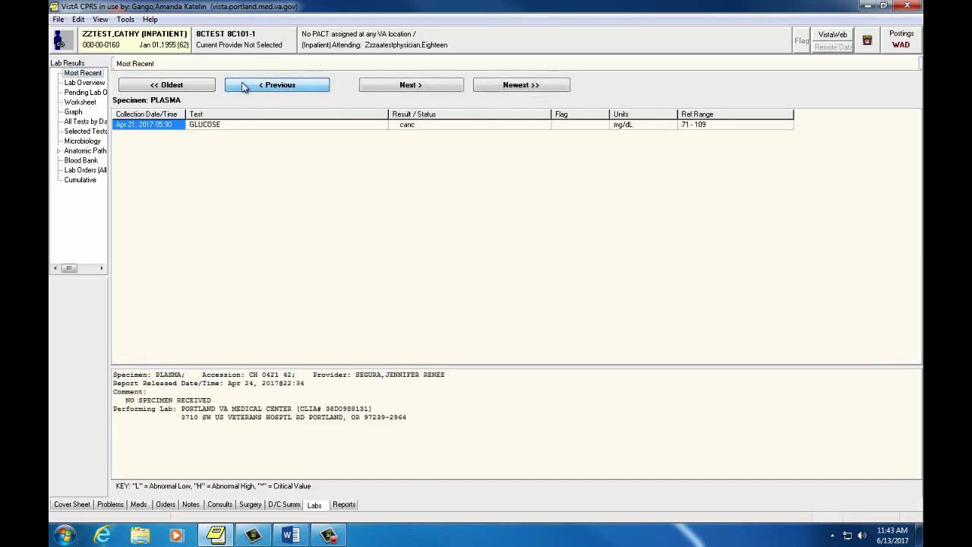
left_click(243, 85)
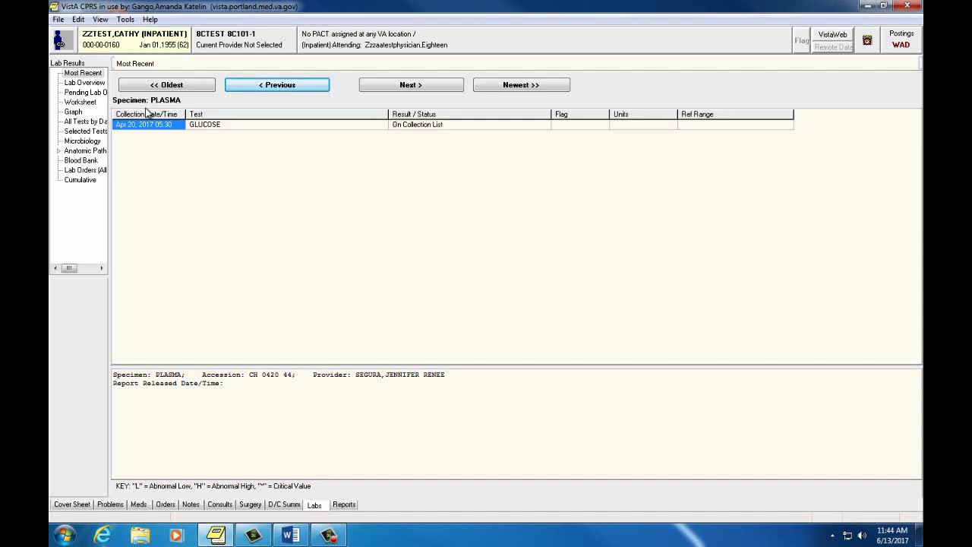
- Return to the Apr 24 glucose result and graph the glucose results over time
left_click(375, 85)
left_click(374, 85)
left_click(374, 85)
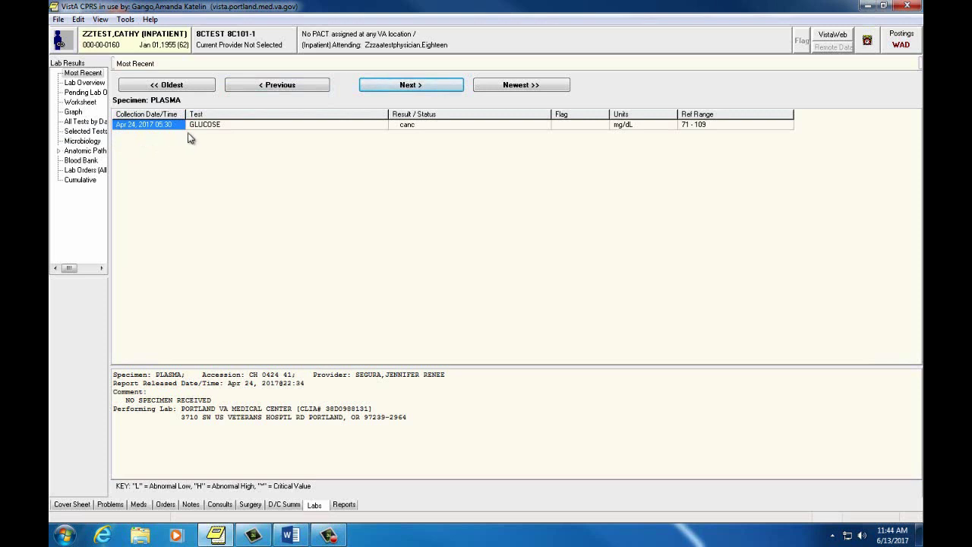
left_click(437, 125)
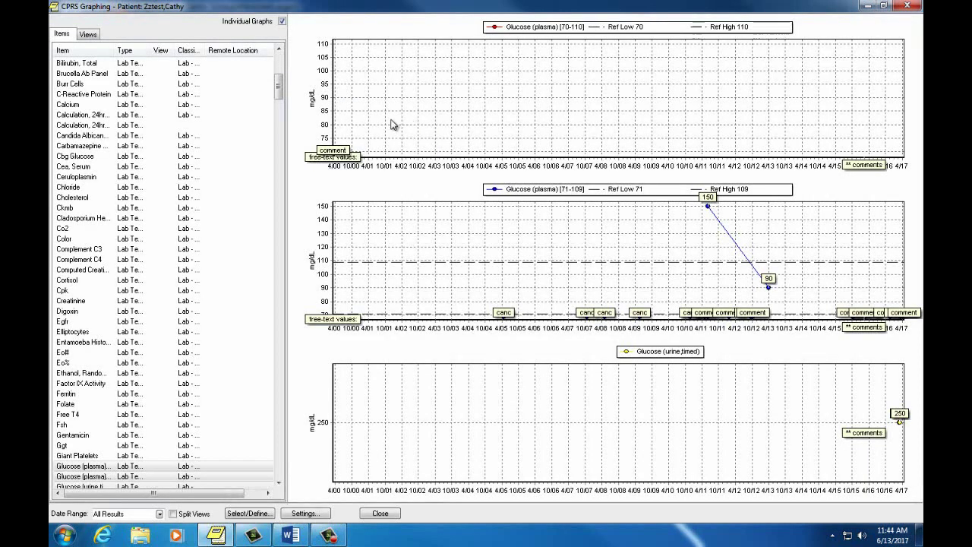
left_click(160, 514)
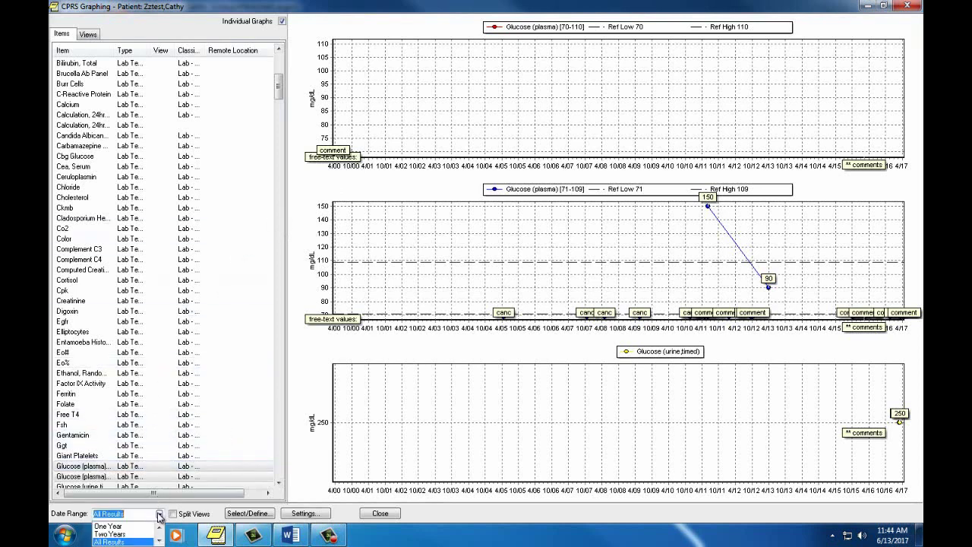
left_click(145, 534)
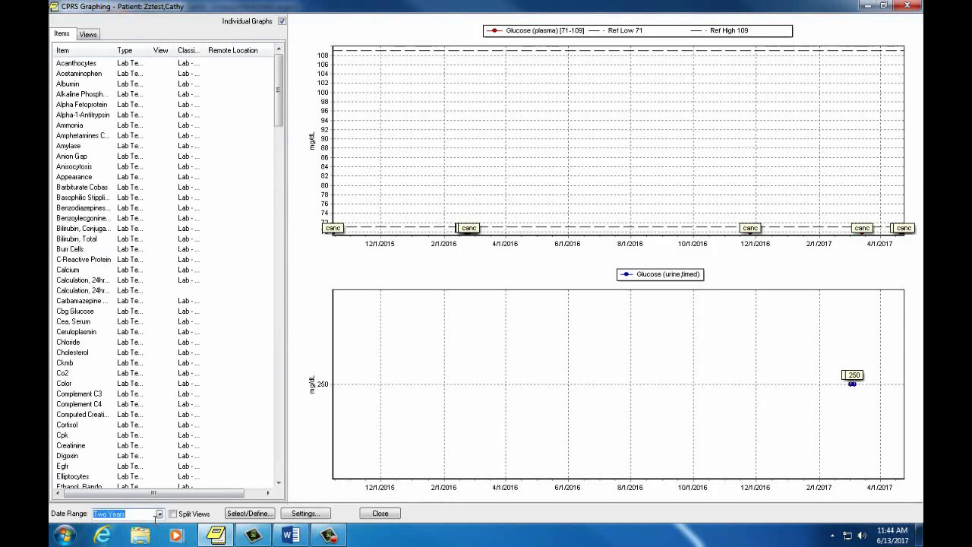
left_click(159, 513)
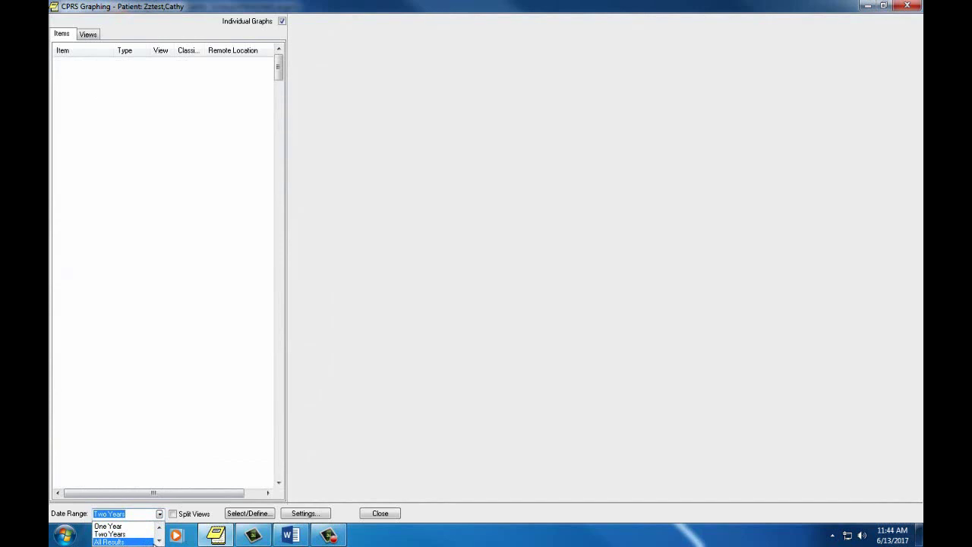
left_click(145, 541)
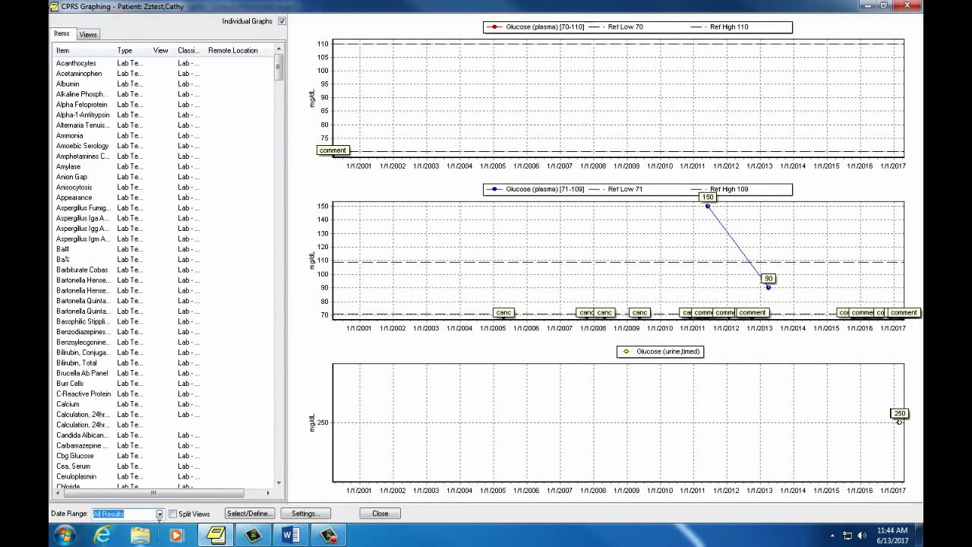
left_click(381, 514)
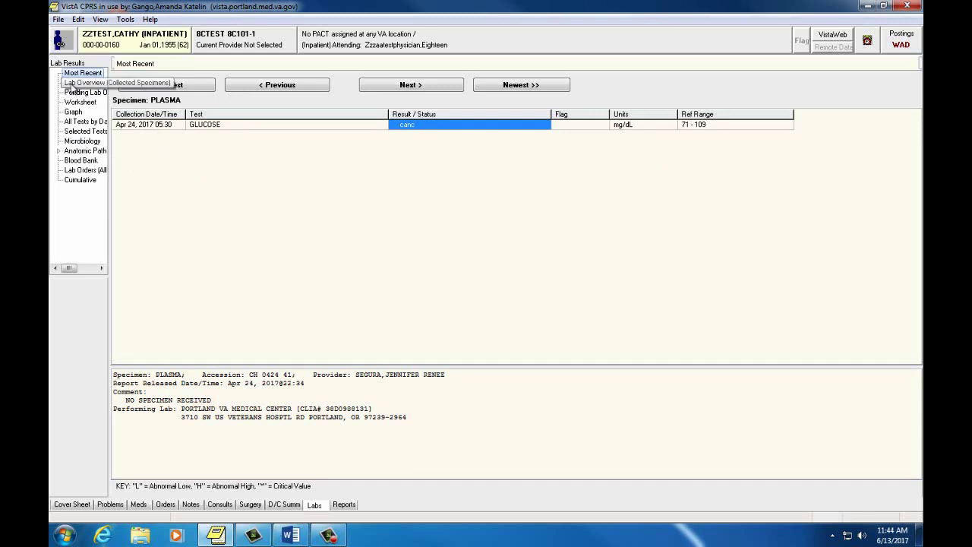
- Open Lab Overview to list the patient's collected specimens
left_click(69, 83)
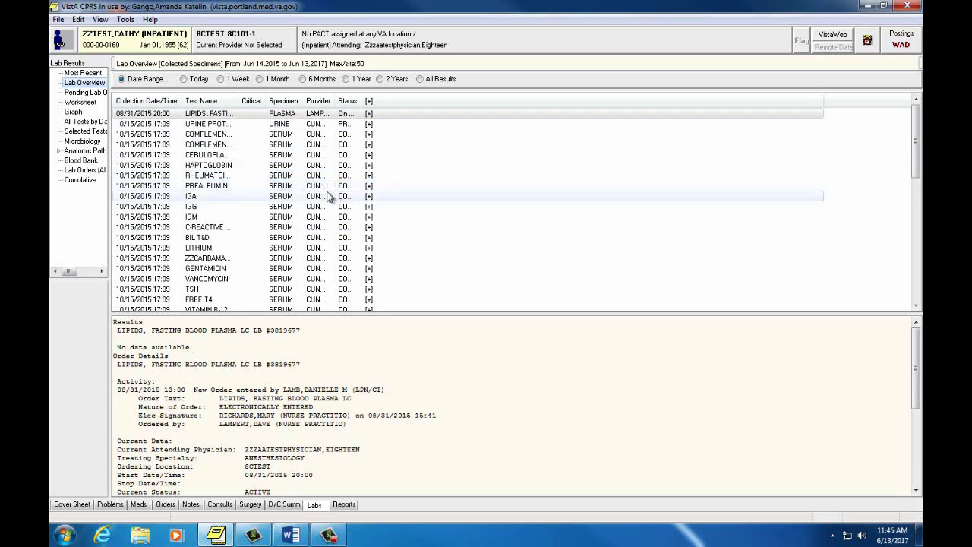
- Switch the overview from today's to all-date specimens and open the Hepatitis C antibody details
left_click(186, 81)
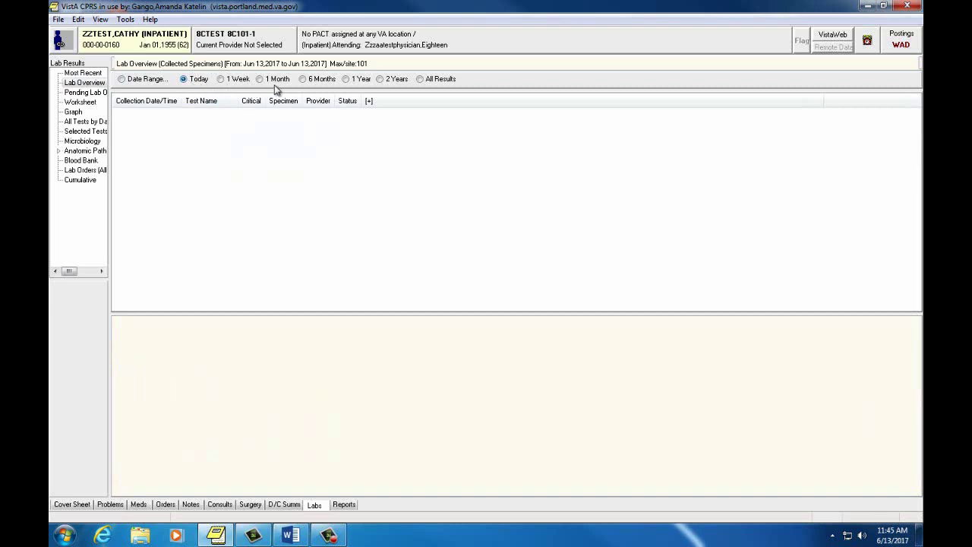
left_click(420, 80)
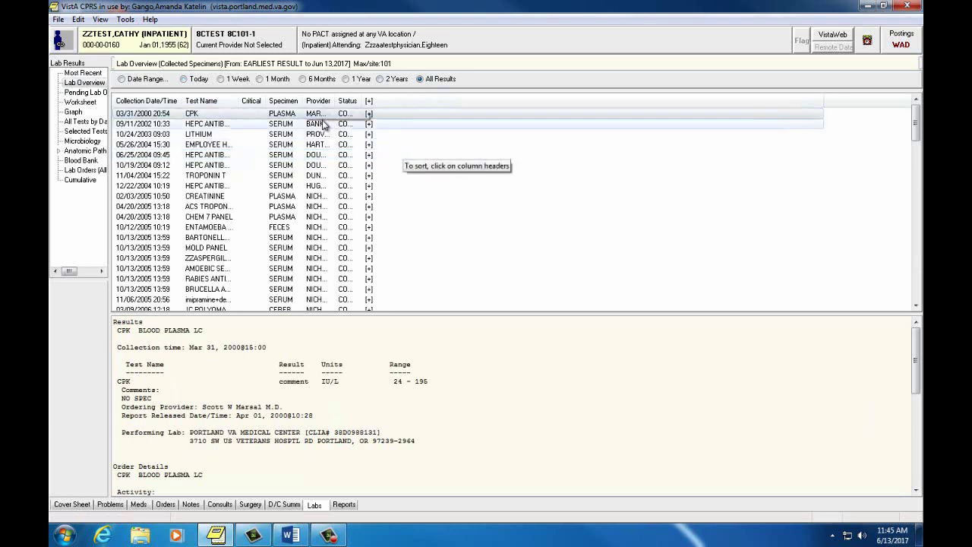
left_click(323, 124)
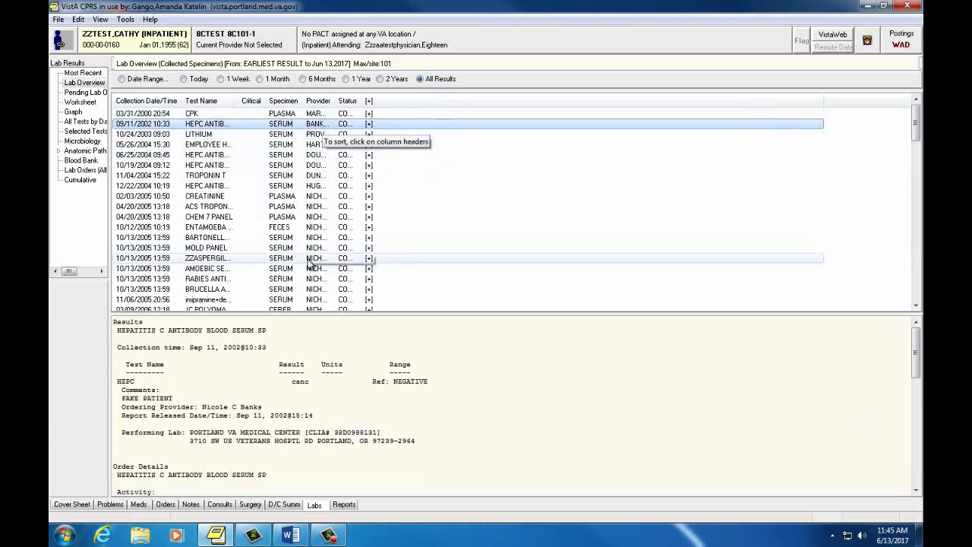
- Highlight the canc result, release date and test heading lines in the HEPC report
left_click_drag(291, 382, 312, 382)
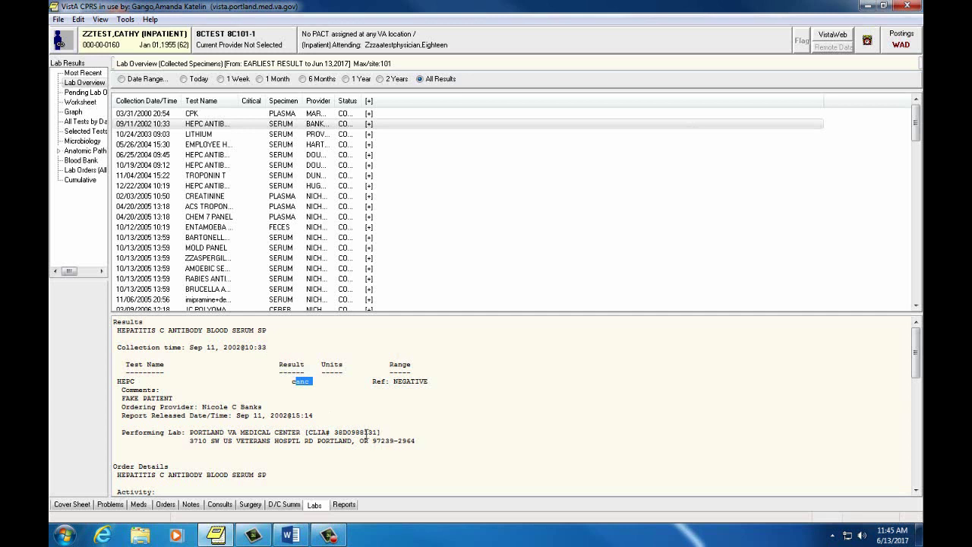
left_click_drag(317, 420, 120, 416)
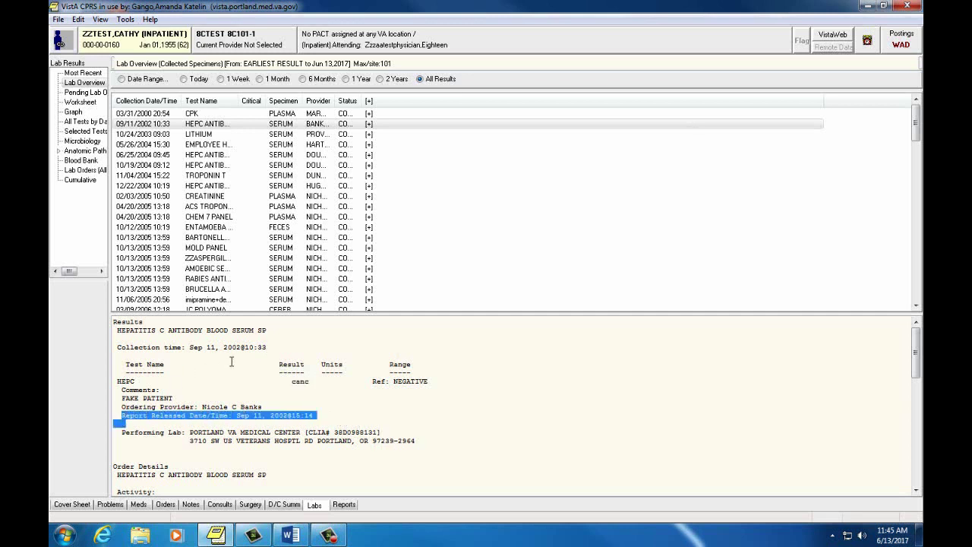
left_click_drag(286, 331, 123, 330)
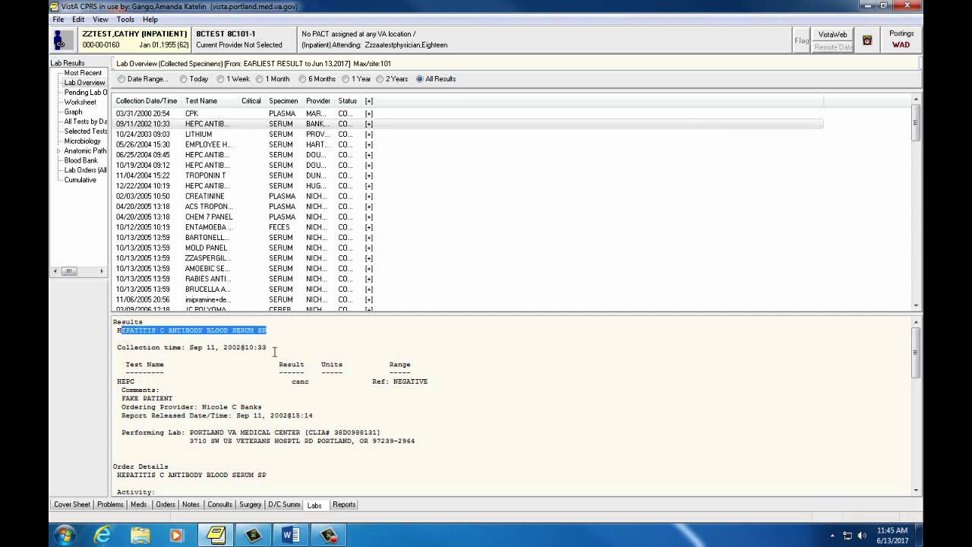
left_click(452, 413)
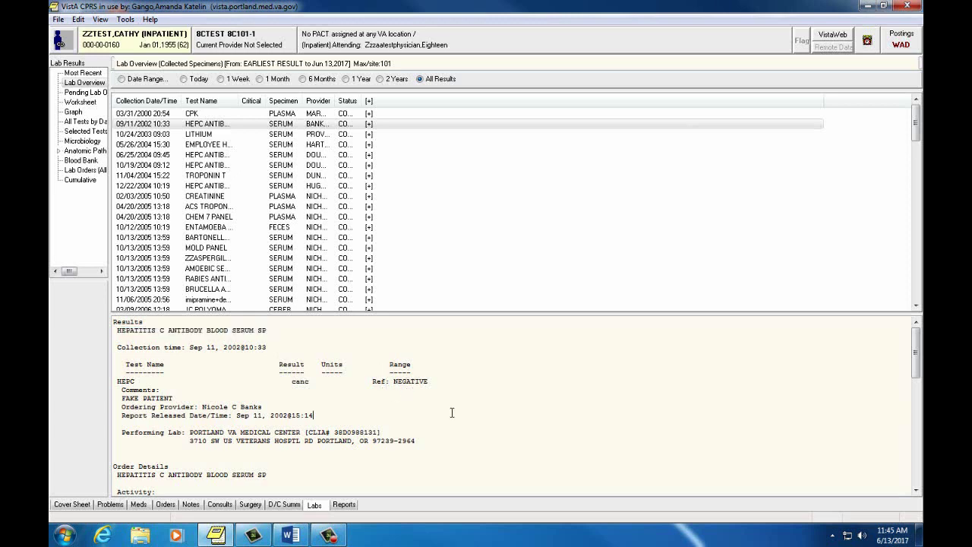
scroll(452, 412, "down", 3)
scroll(451, 412, "down", 1)
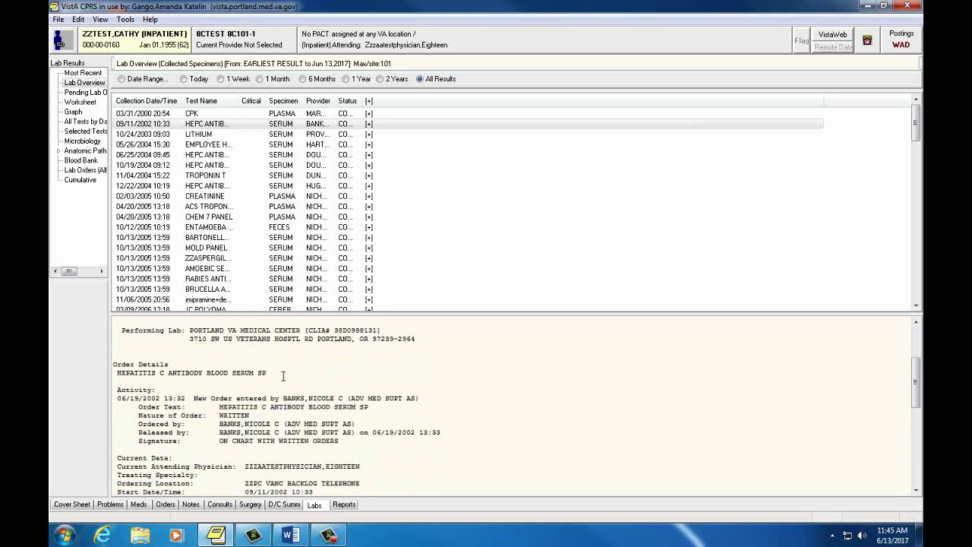
left_click_drag(282, 373, 111, 372)
left_click(451, 425)
- Read the order details down to the duplicate-order checks, noting collection 'Send patient to lab'
scroll(450, 426, "down", 4)
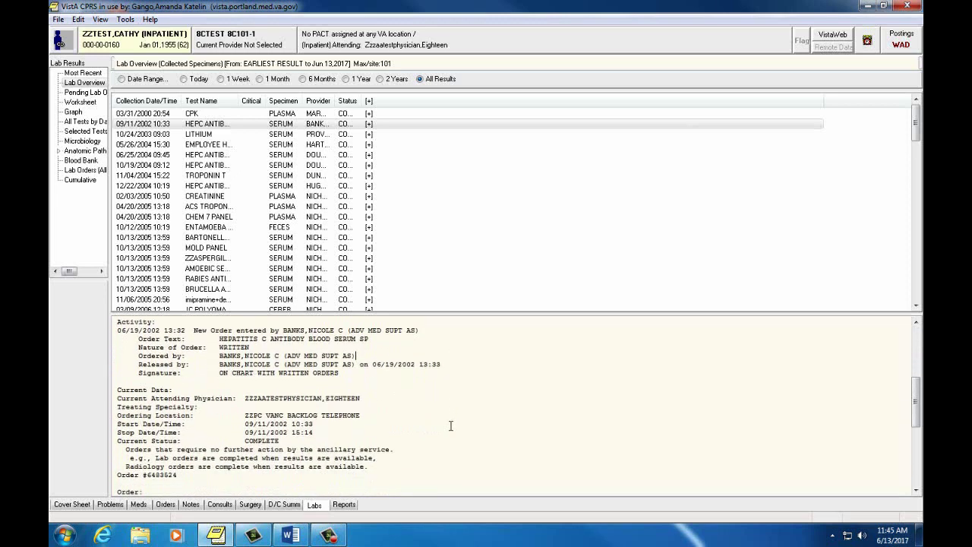
scroll(450, 426, "down", 2)
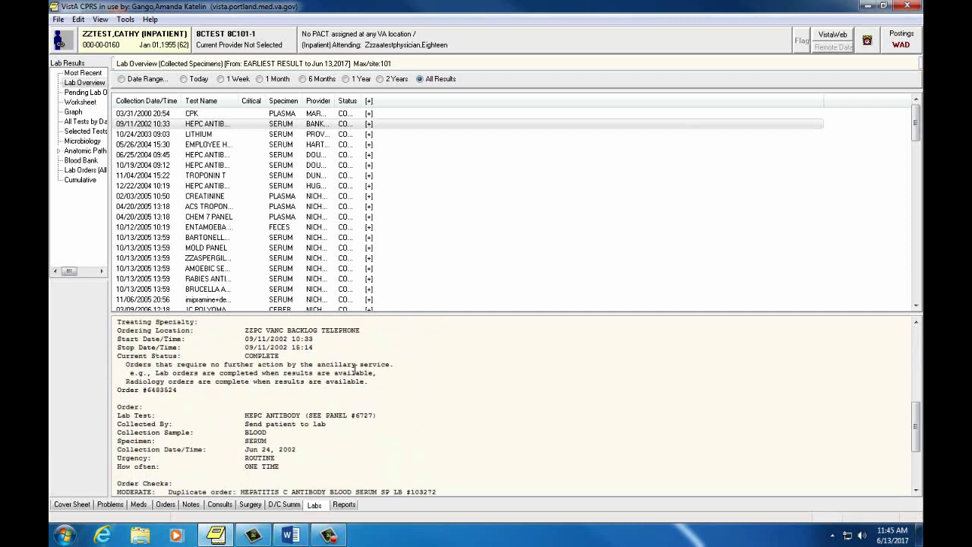
left_click_drag(313, 347, 248, 339)
left_click(336, 432)
scroll(334, 425, "down", 2)
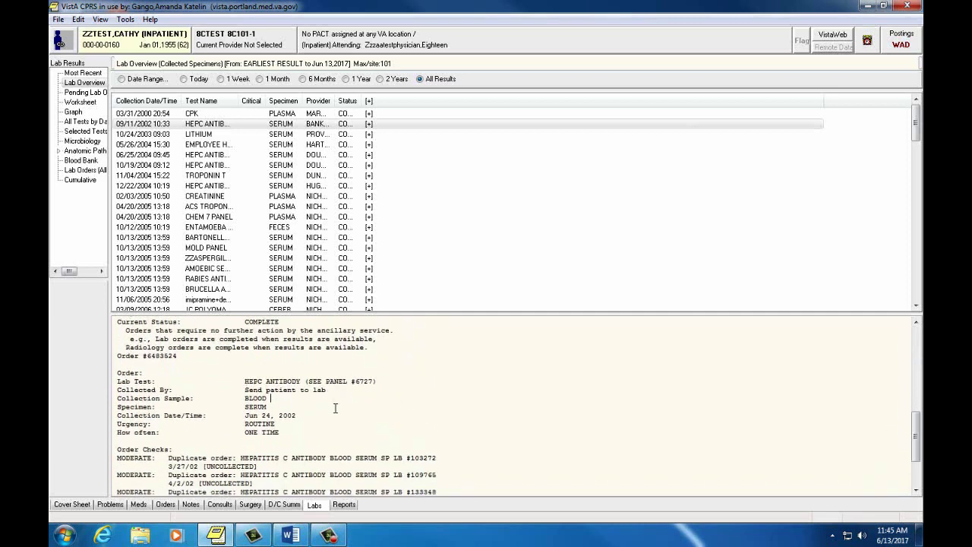
left_click_drag(328, 374, 244, 374)
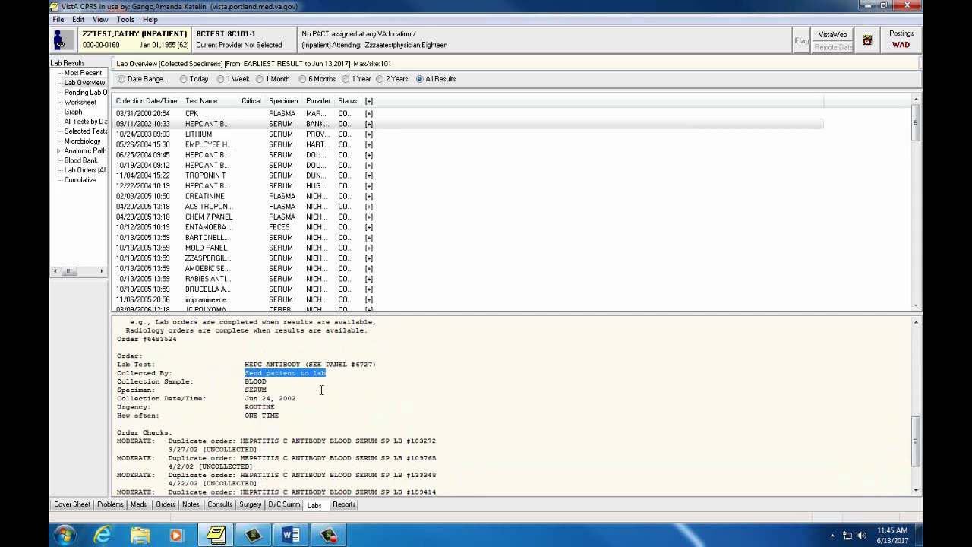
left_click_drag(322, 388, 245, 380)
scroll(378, 397, "down", 2)
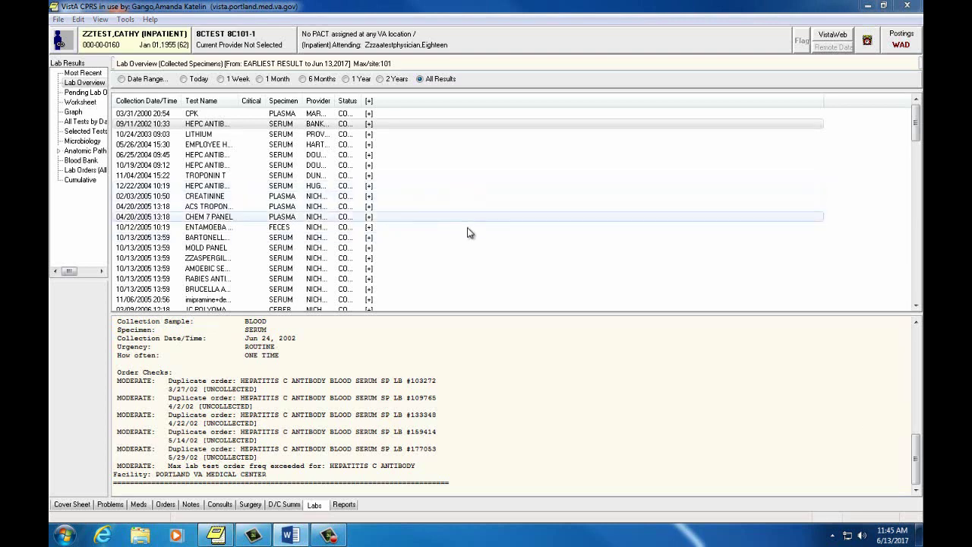
left_click(85, 92)
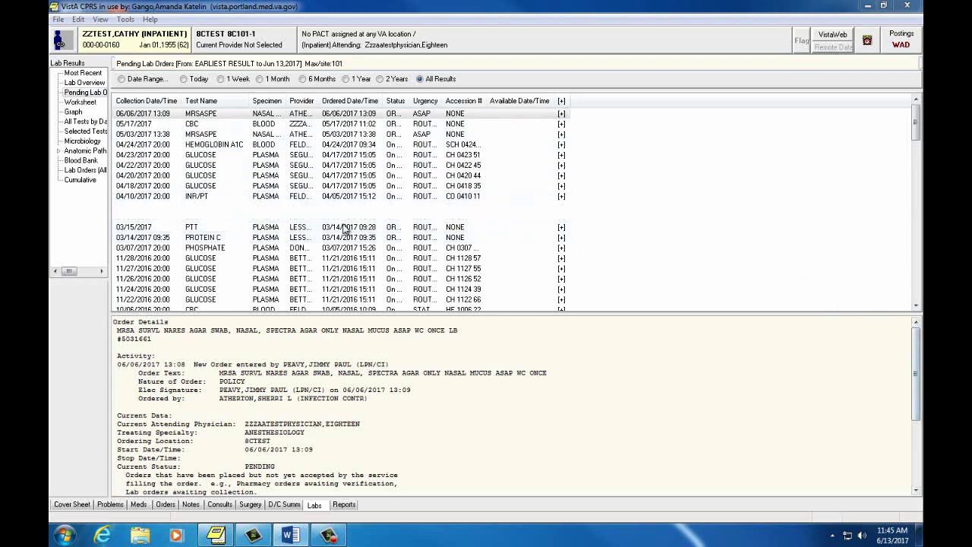
- Open the Worksheet view, bringing up the Select Lab Tests dialog
left_click(79, 103)
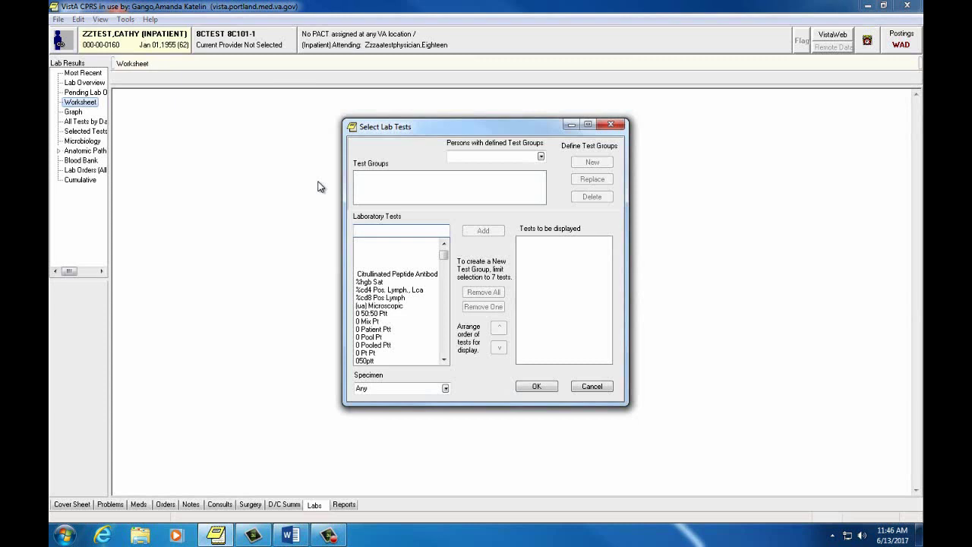
- Reopen Worksheet, look up cbc, add the CBC tests and build the worksheet
left_click(610, 124)
left_click(79, 103)
key("Return")
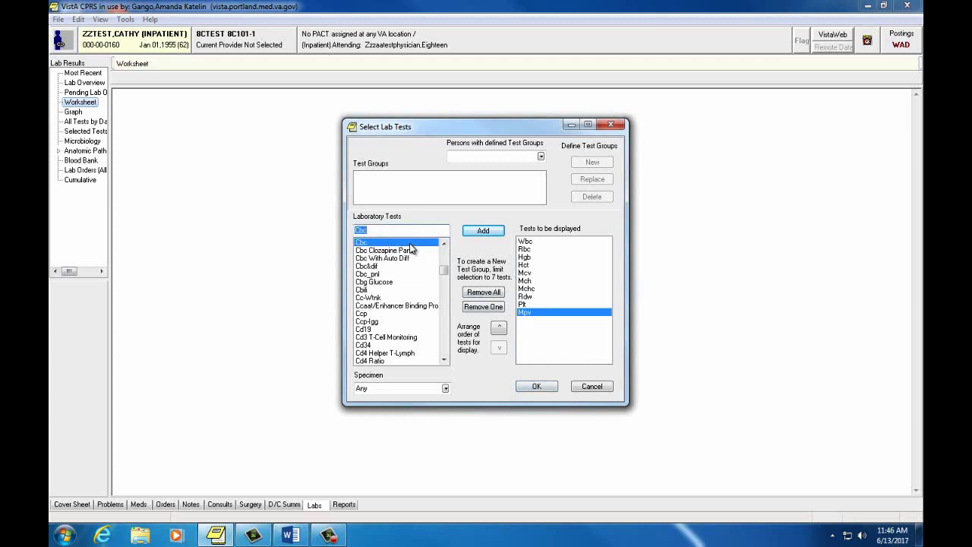
left_click(473, 237)
left_click(536, 388)
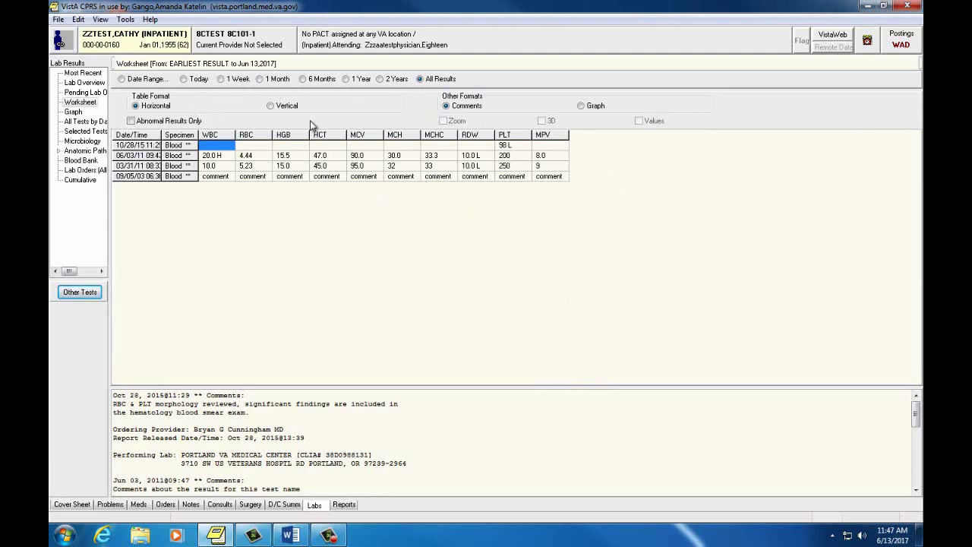
left_click(379, 79)
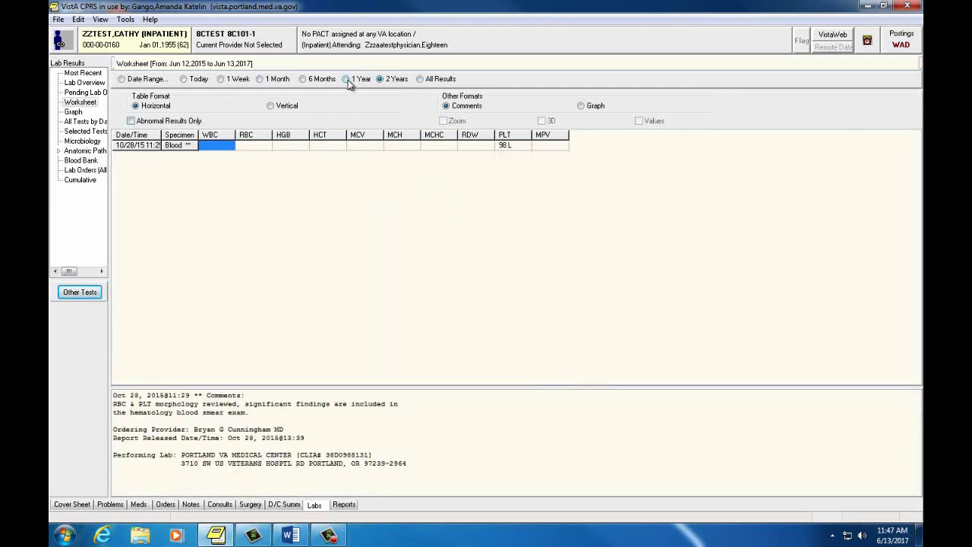
left_click(348, 79)
left_click(303, 79)
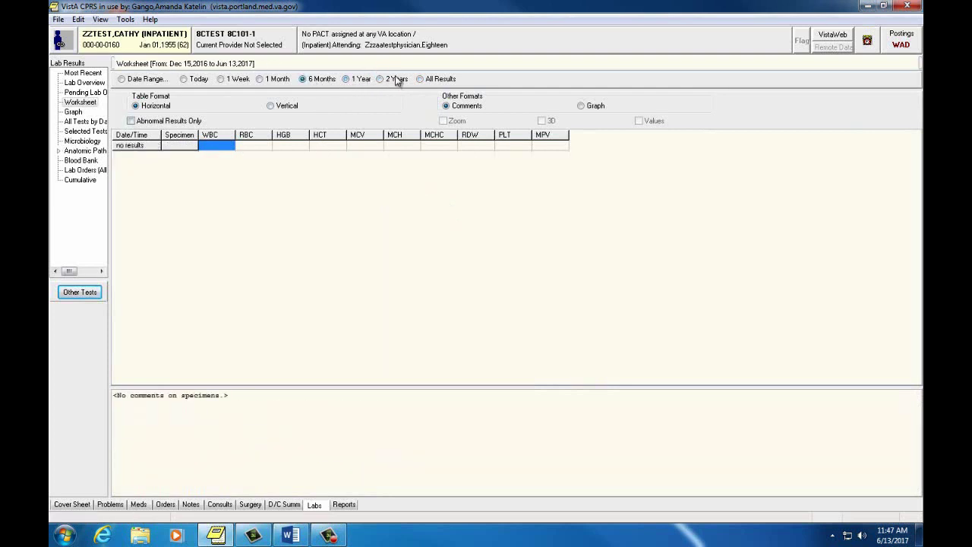
left_click(420, 79)
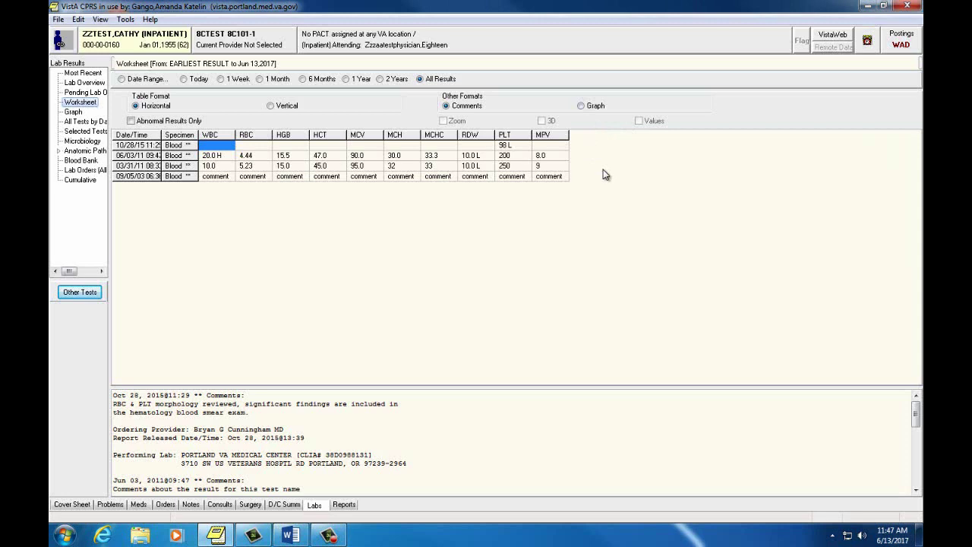
- Show the worksheet as a graph and filter to abnormal results: WBC, RDW and PLT
left_click(580, 106)
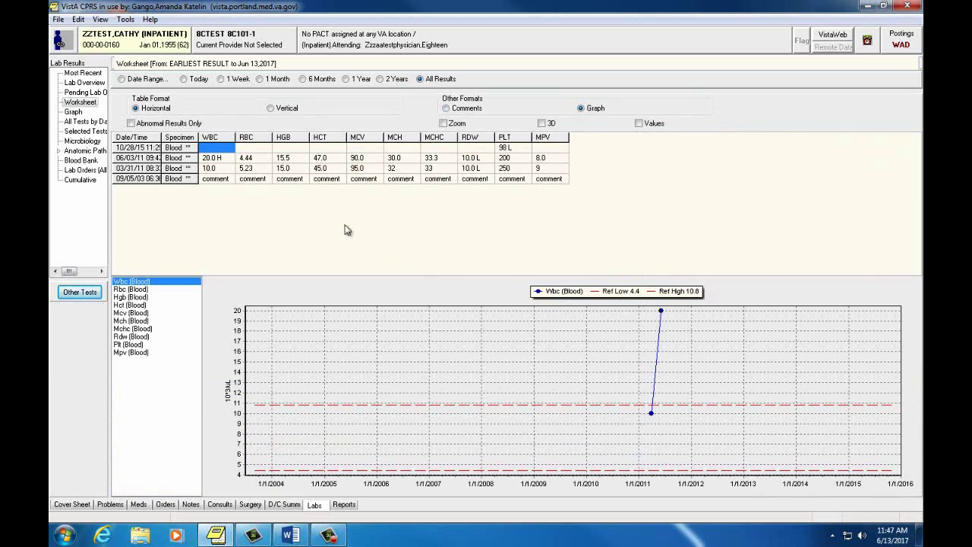
left_click(132, 124)
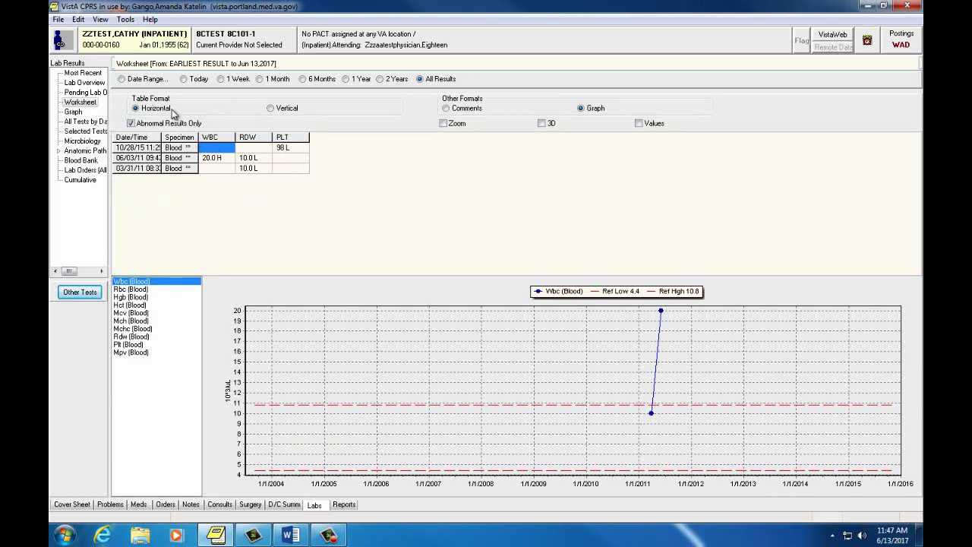
- Graph Cbg Glucose over Two Years, then All Results, and close the graphing window
left_click(76, 113)
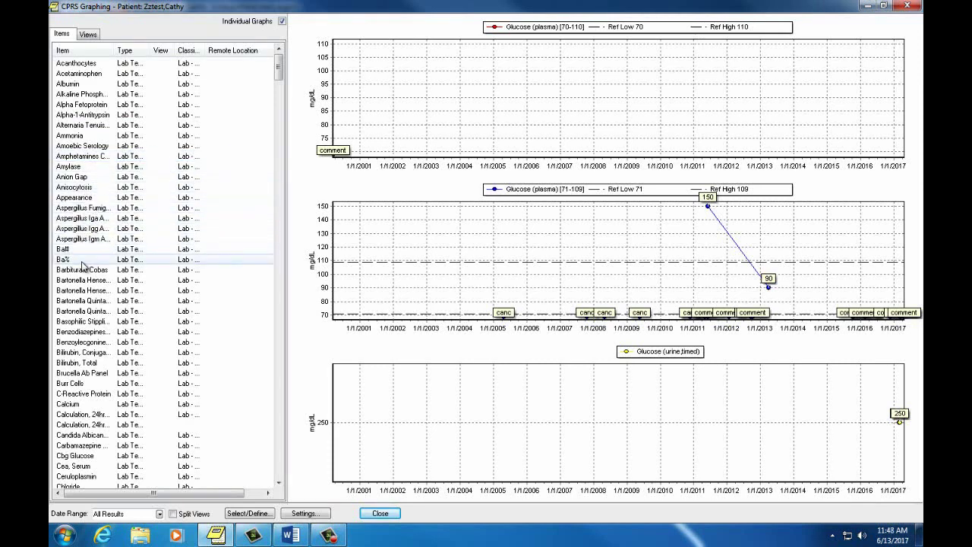
left_click(86, 455)
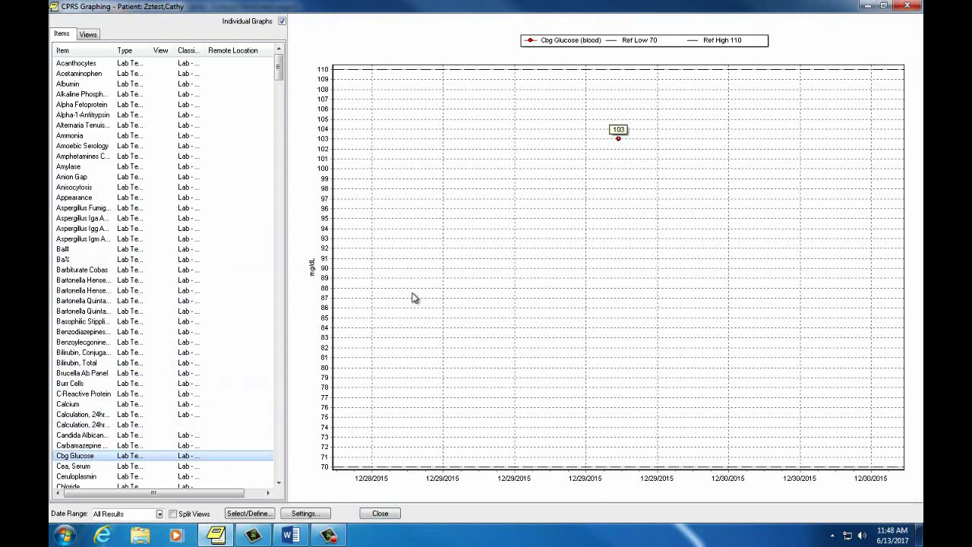
left_click(159, 516)
left_click(152, 534)
left_click(159, 516)
left_click(146, 541)
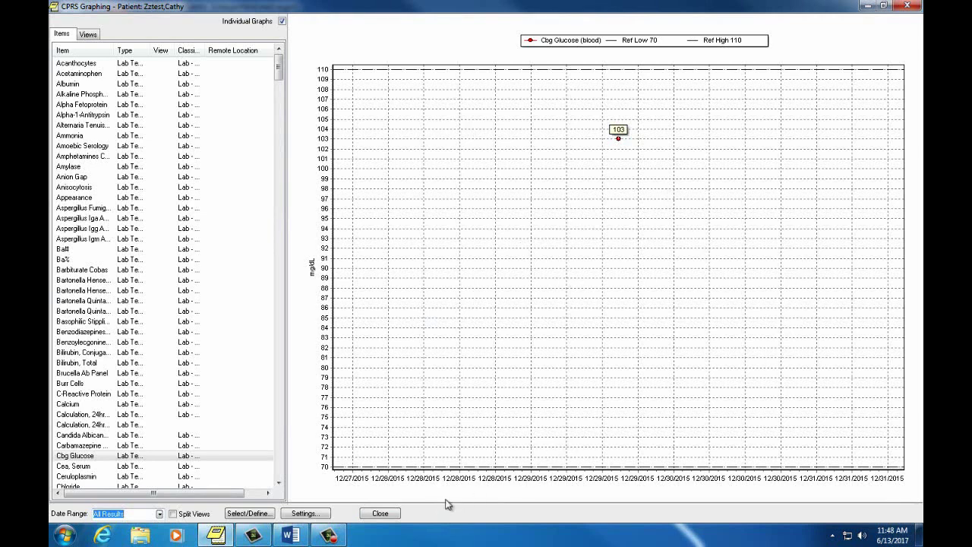
left_click(380, 513)
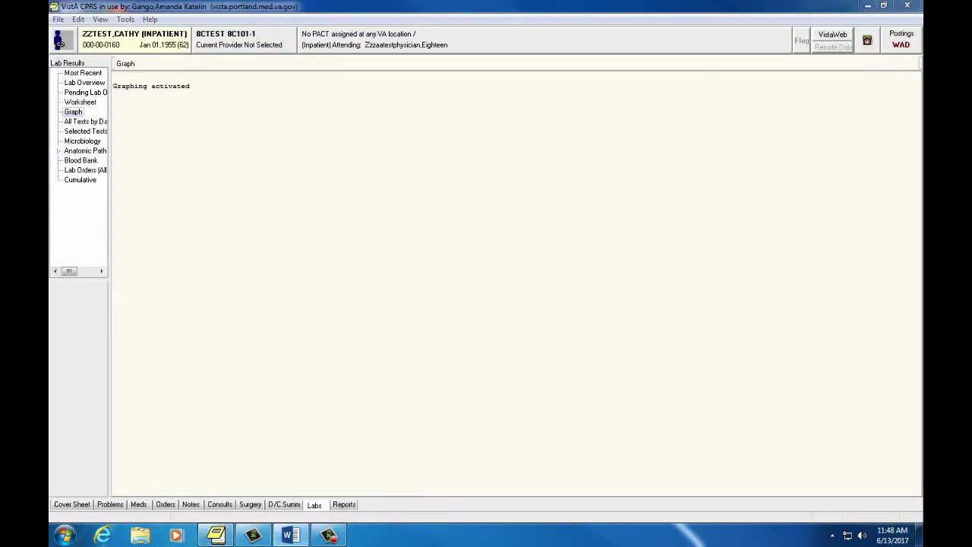
- View All Tests by Date for 1 Year, 6 Months and All Results, then choose Selected Tests
left_click(93, 122)
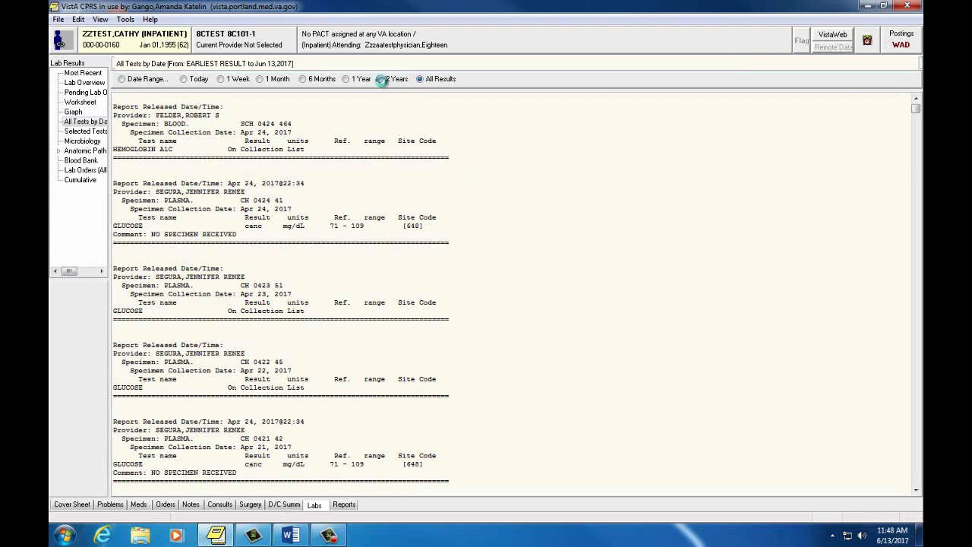
left_click(346, 80)
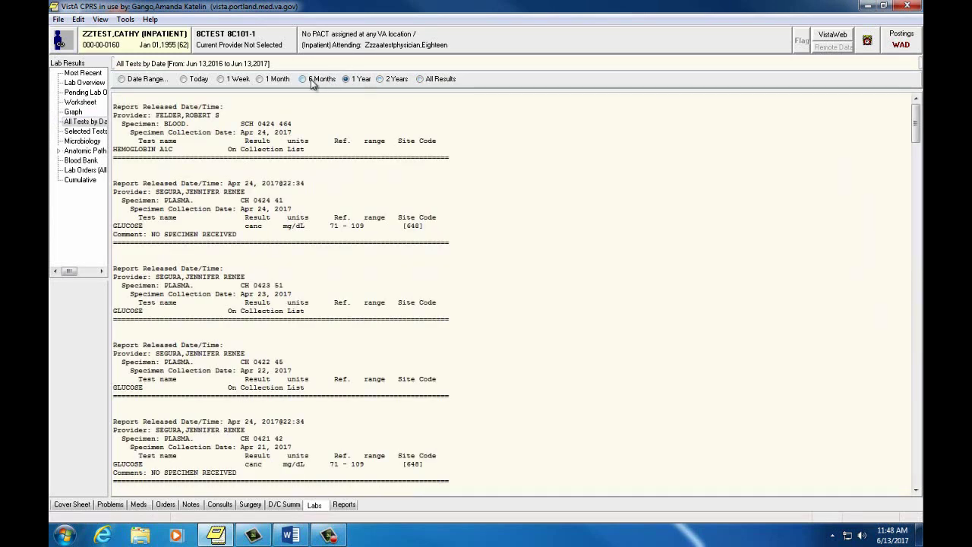
left_click(335, 79)
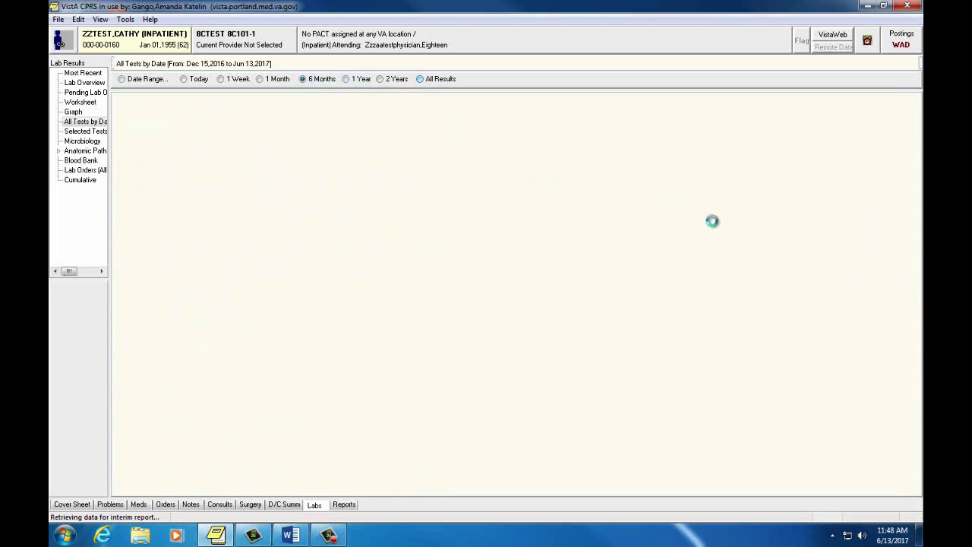
left_click(419, 79)
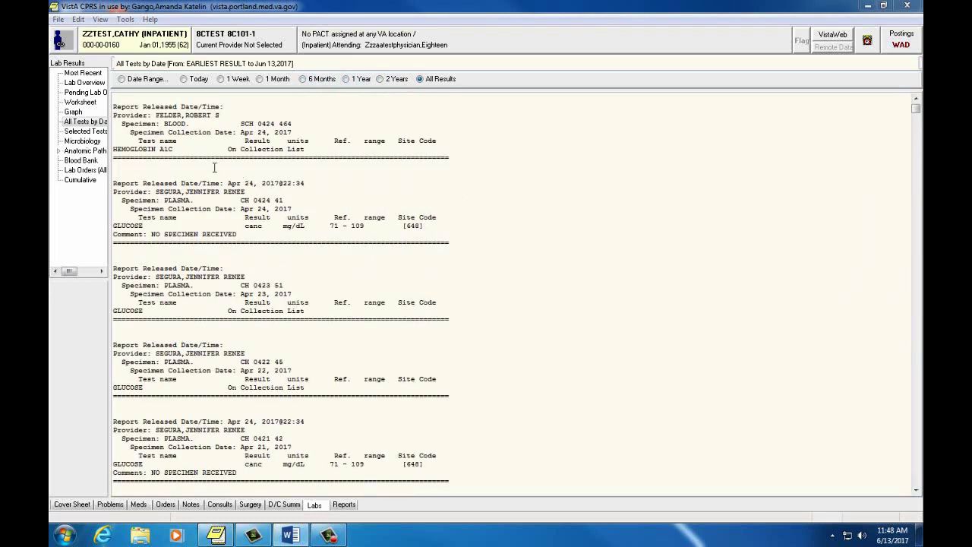
left_click(96, 132)
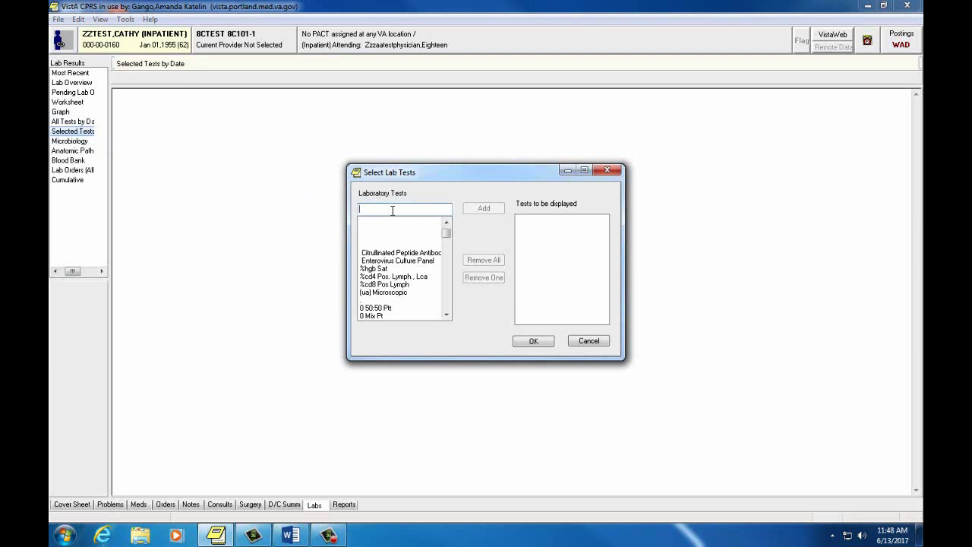
- Add CBC to the tests to display and load the CBC report
type("cbc")
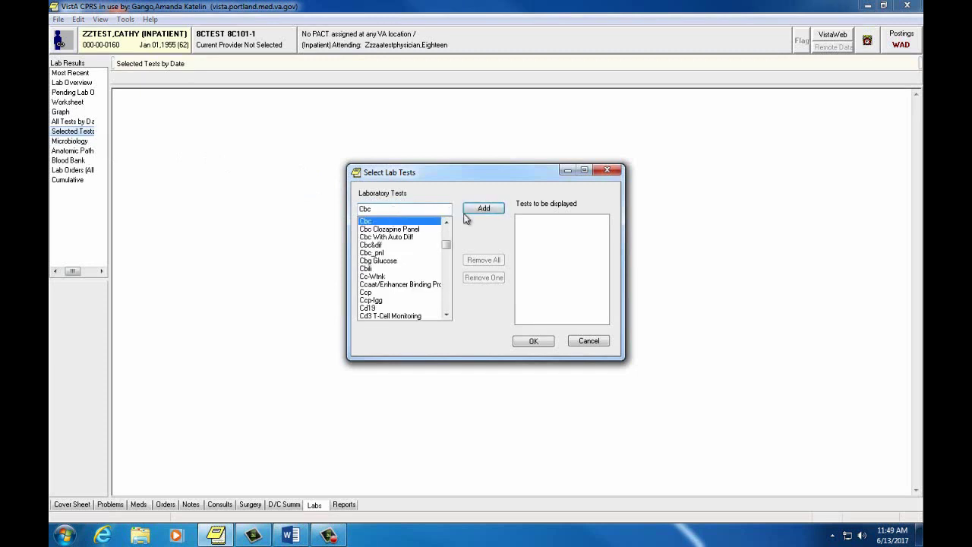
left_click(472, 209)
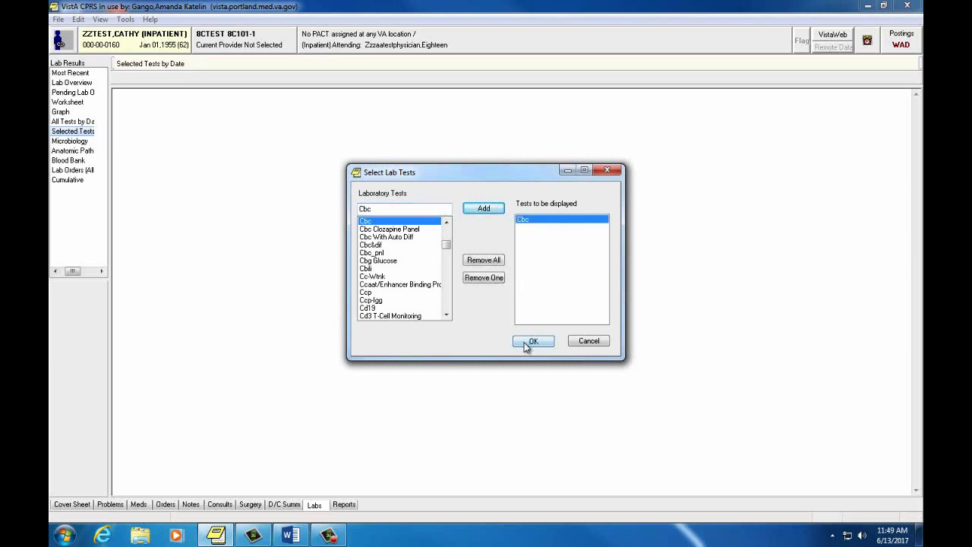
left_click(531, 342)
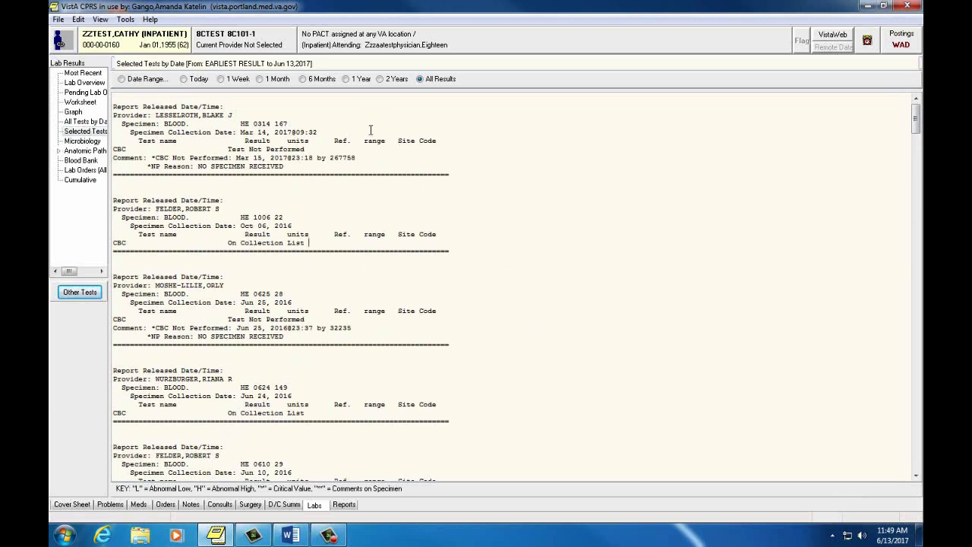
- Toggle the 1 Year and All Results ranges, then bring up the Microbiology results
left_click(368, 81)
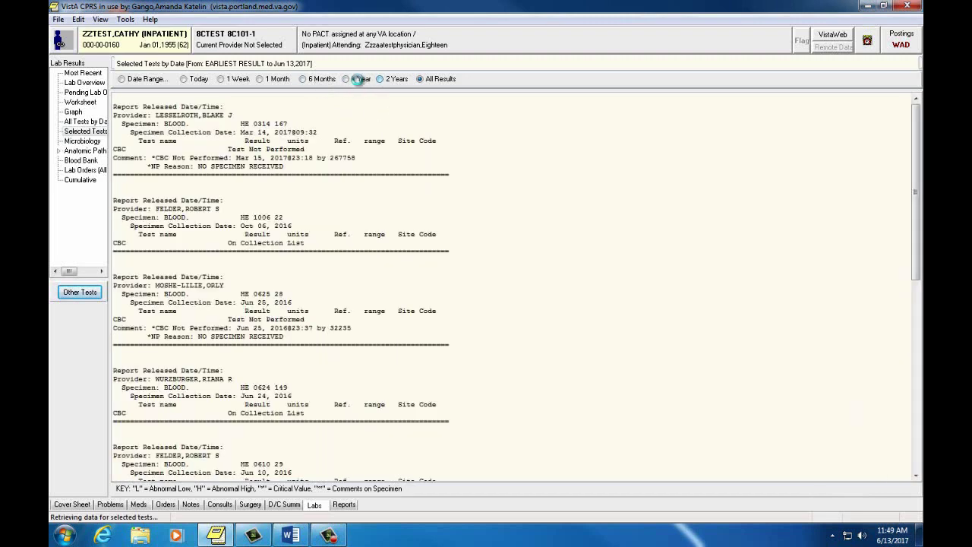
left_click(427, 82)
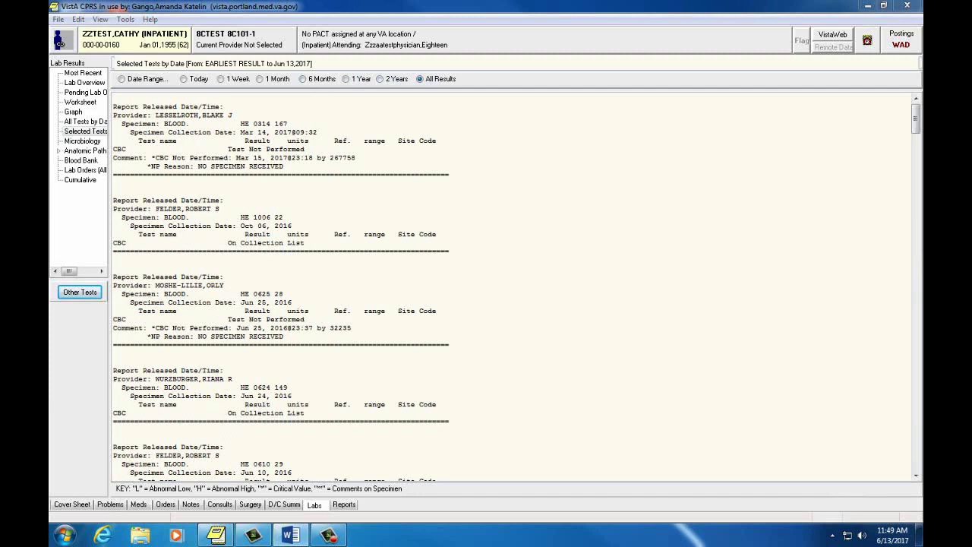
left_click(81, 141)
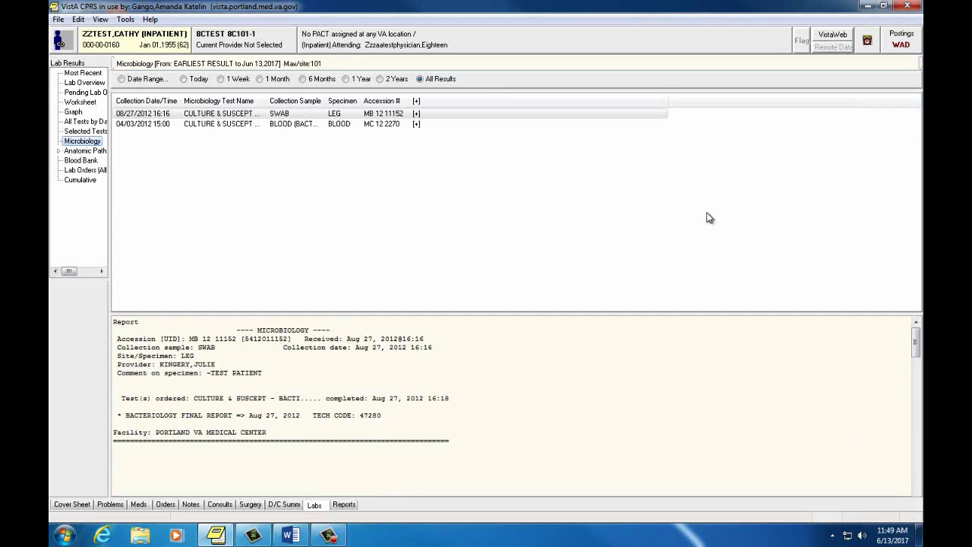
- Over two years, read the leg swab and blood culture reports, then view Anatomic Pathology
left_click(381, 80)
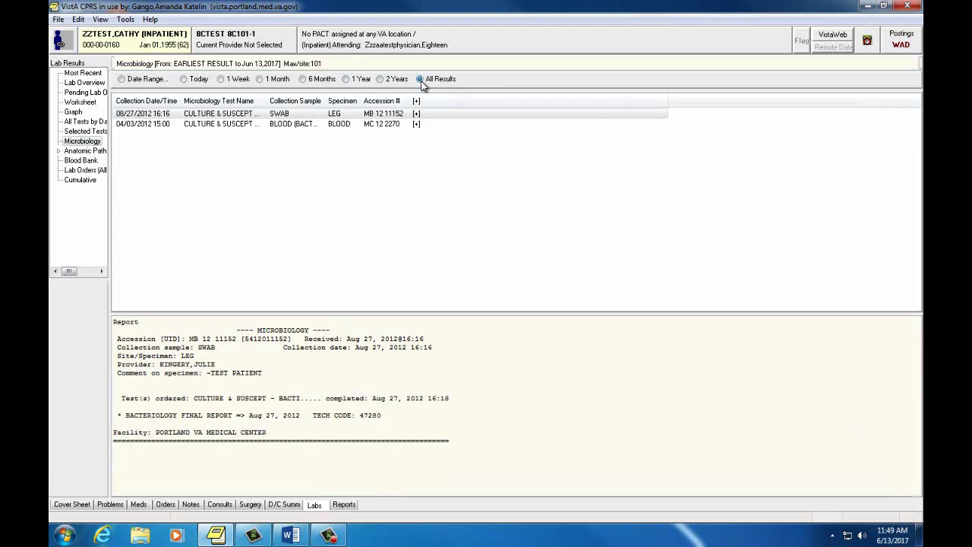
left_click(349, 112)
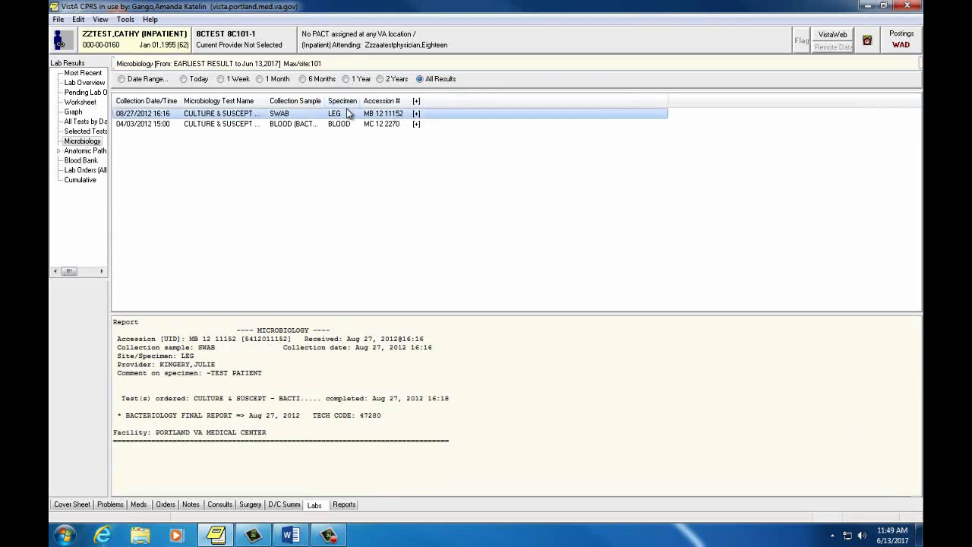
left_click(349, 124)
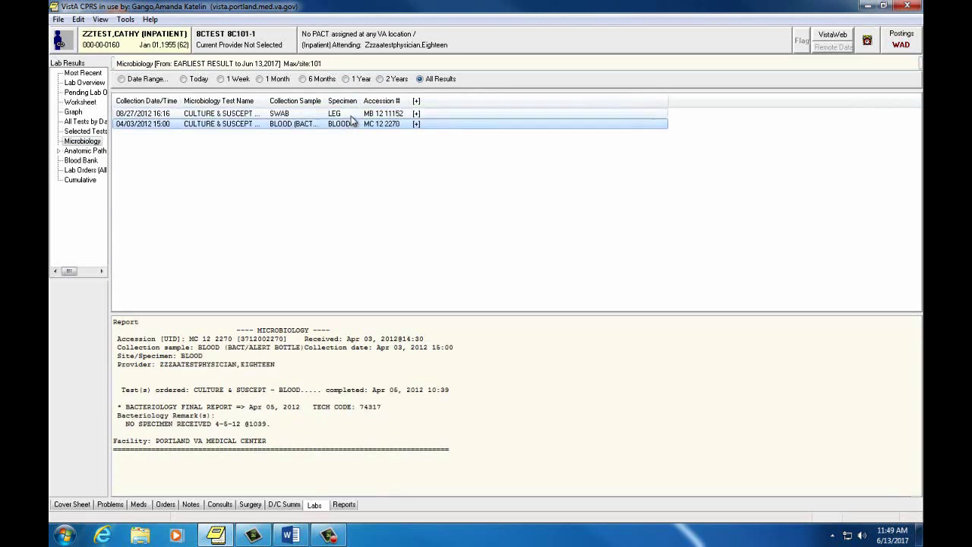
left_click(351, 117)
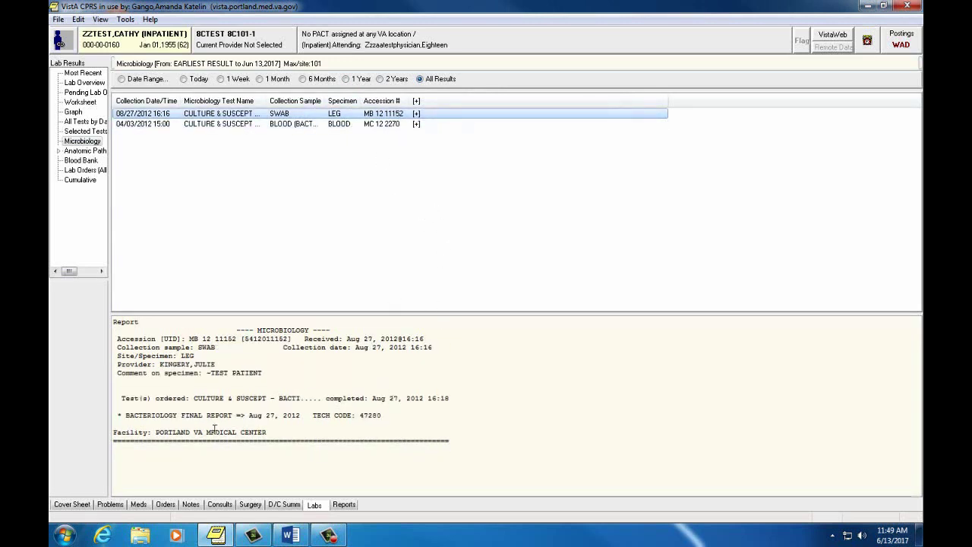
left_click(372, 124)
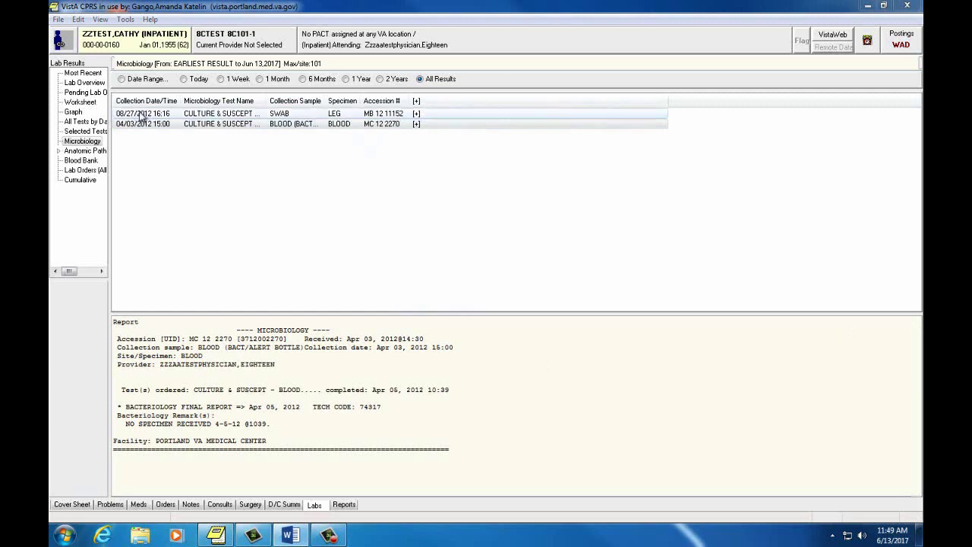
left_click(85, 151)
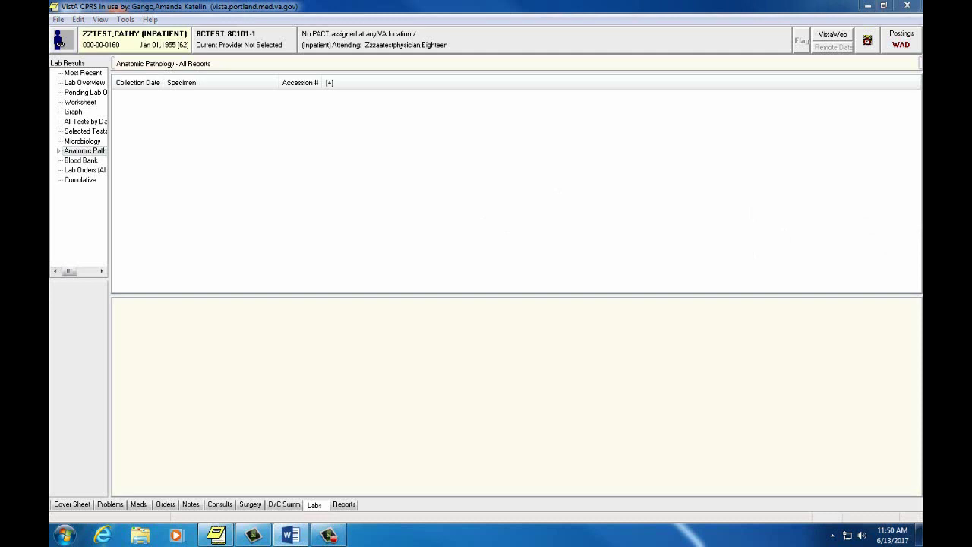
- Open the Blood Bank report and highlight the 02/03/2017 and 08/25/2015 diagnostic test lines
left_click(76, 161)
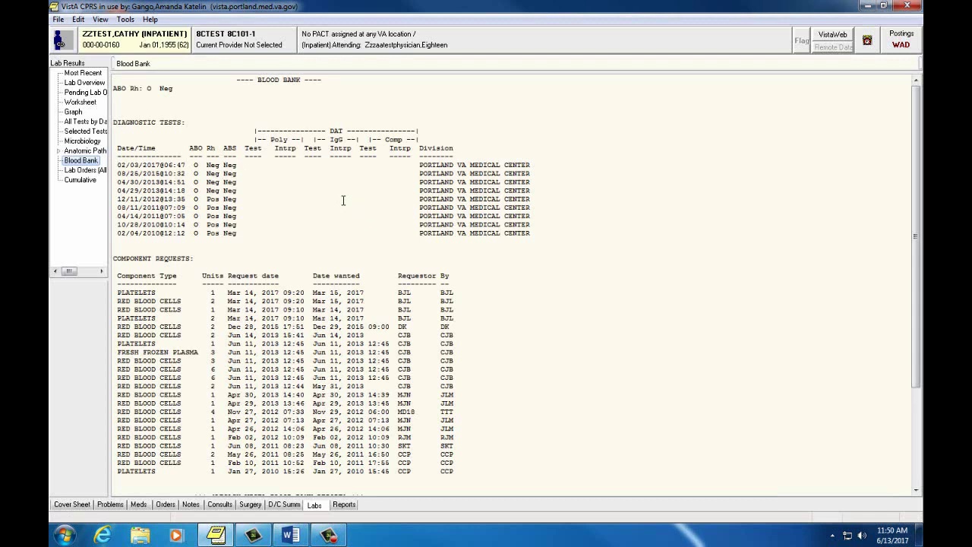
left_click_drag(115, 165, 254, 168)
left_click_drag(122, 173, 245, 173)
- Highlight the 2-unit and 1-unit red blood cell requests, then list all lab orders
left_click(109, 303)
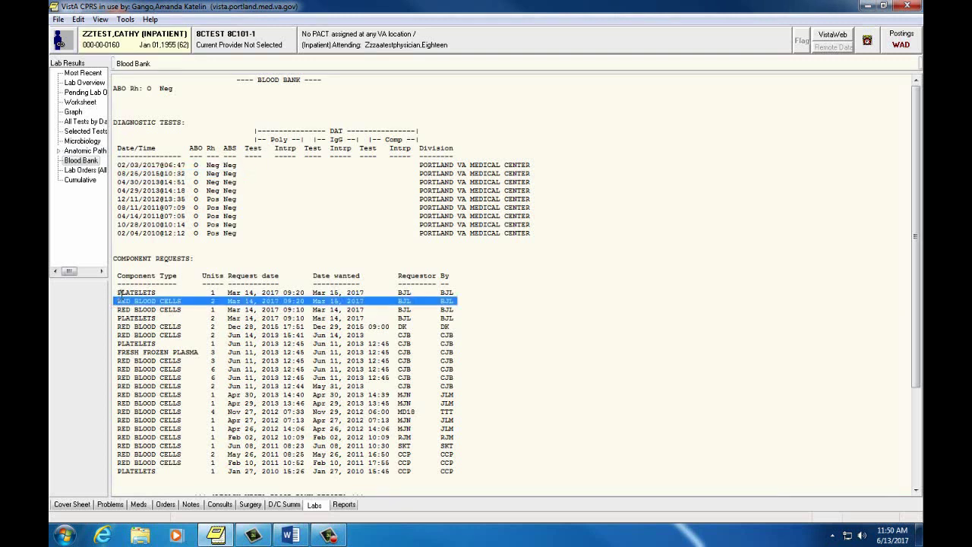
left_click(123, 309)
left_click_drag(118, 310, 393, 319)
left_click(393, 318)
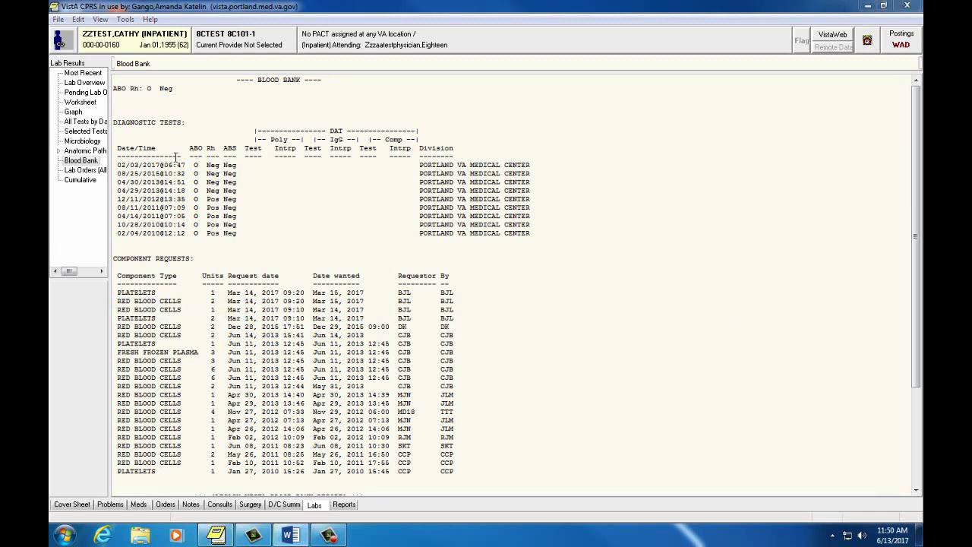
left_click(96, 171)
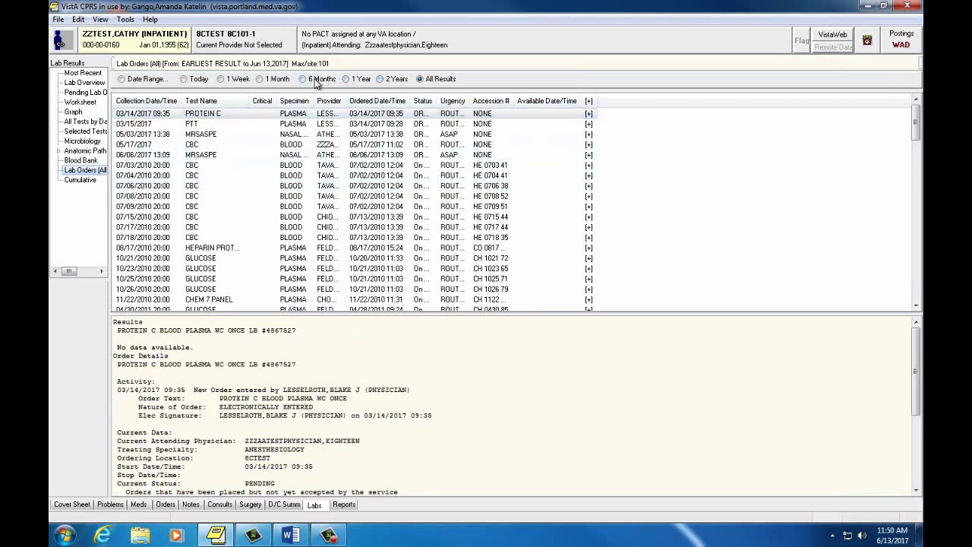
- Check the PTT and MRSASPE order details, then open the Cumulative report on the CBC profile
left_click(322, 124)
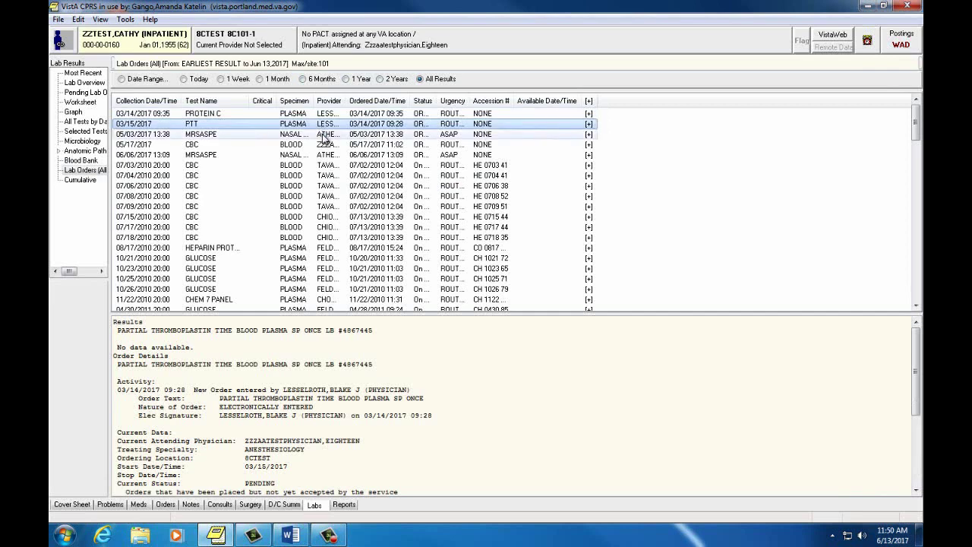
right_click(323, 136)
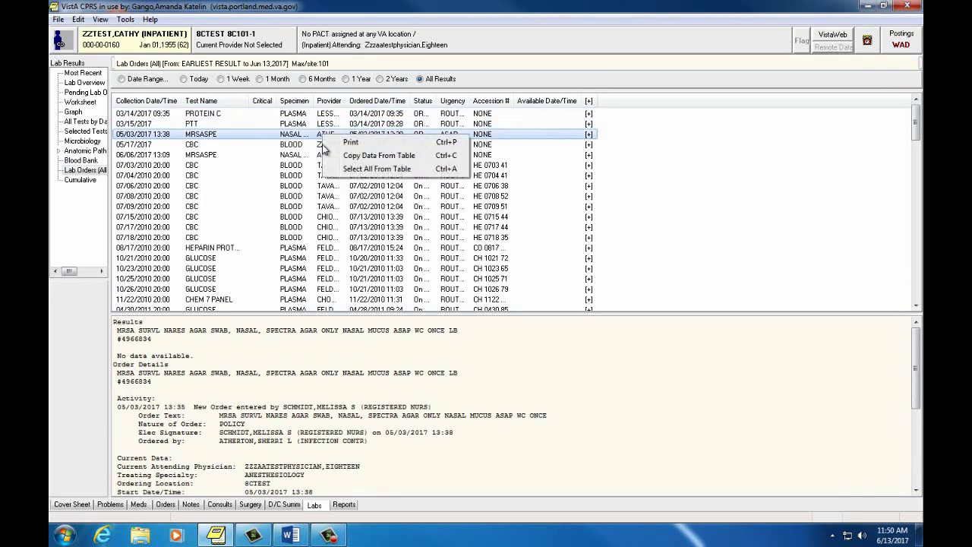
left_click(425, 367)
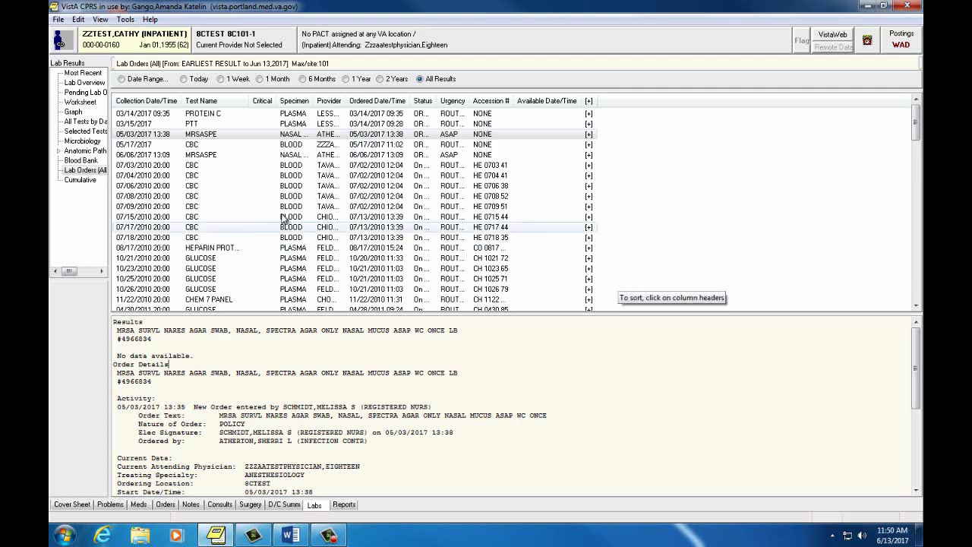
left_click(81, 180)
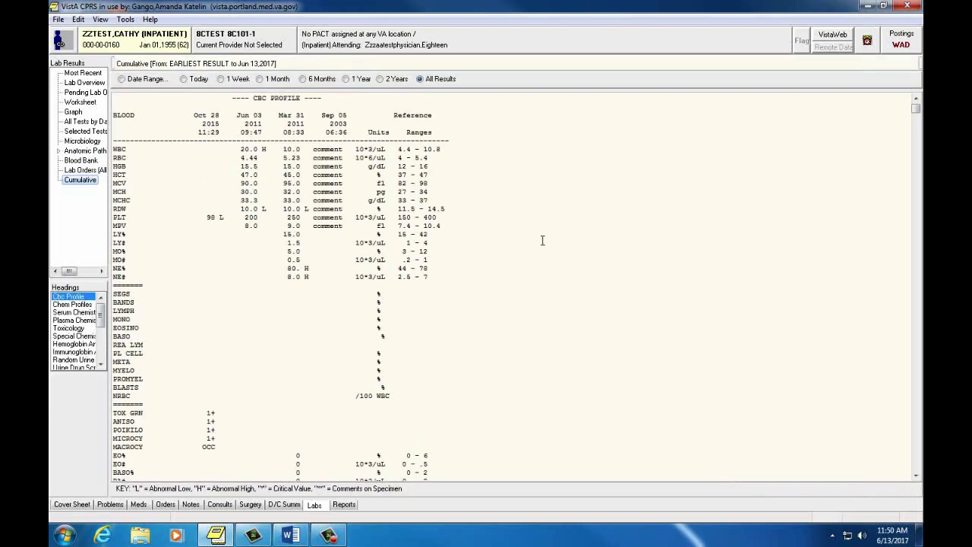
- Set the cumulative report to 1 Year, browse Urinalysis through Blood Bank, ending on Plasma Chemistry
left_click(380, 79)
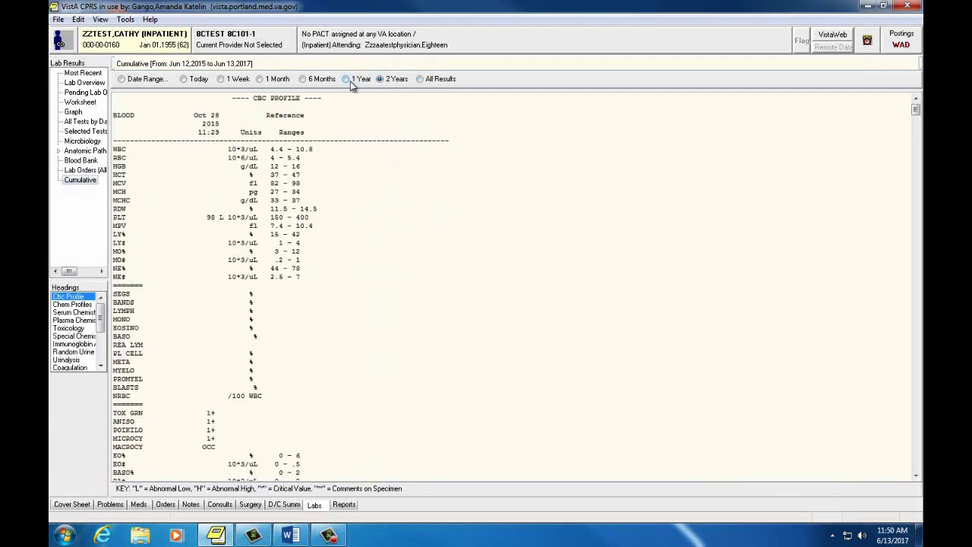
left_click(347, 79)
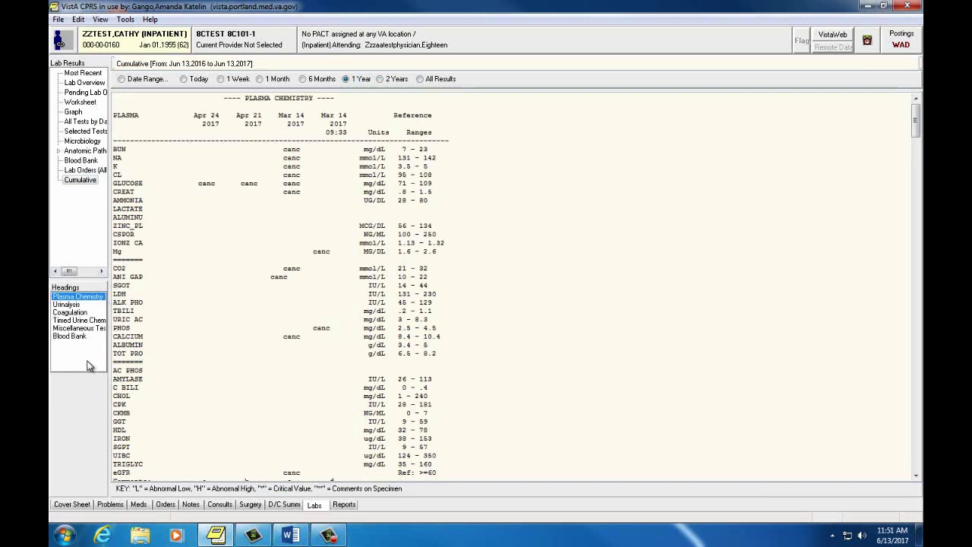
left_click(82, 305)
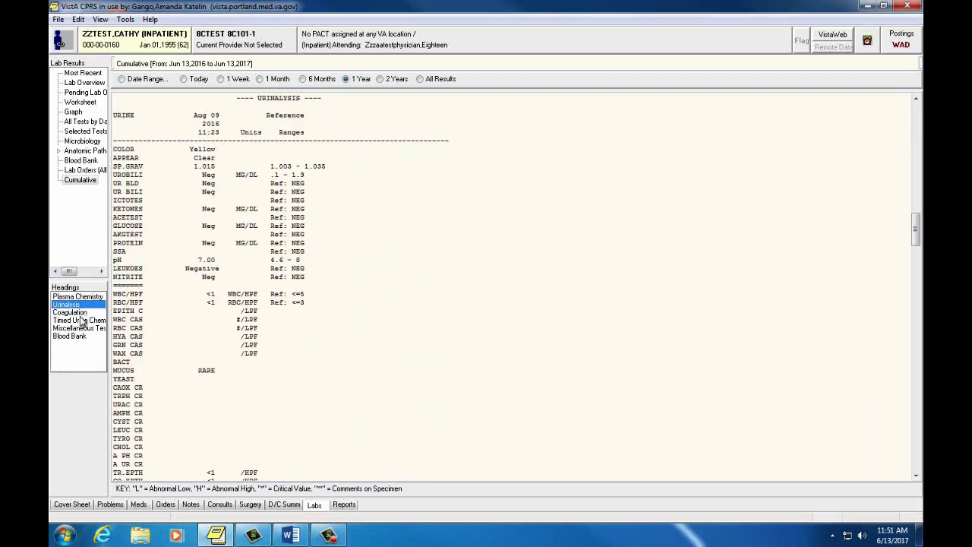
left_click(82, 320)
left_click(79, 328)
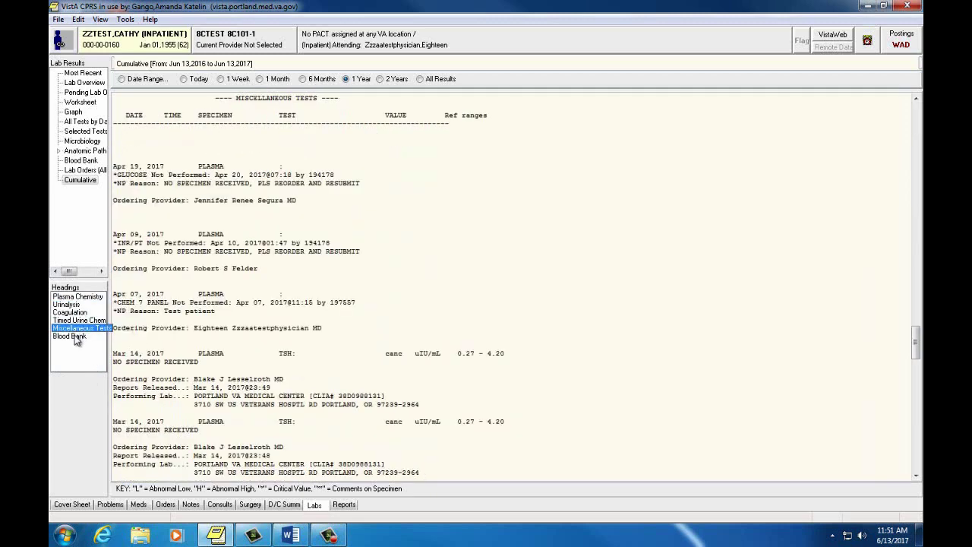
left_click(76, 337)
left_click(69, 297)
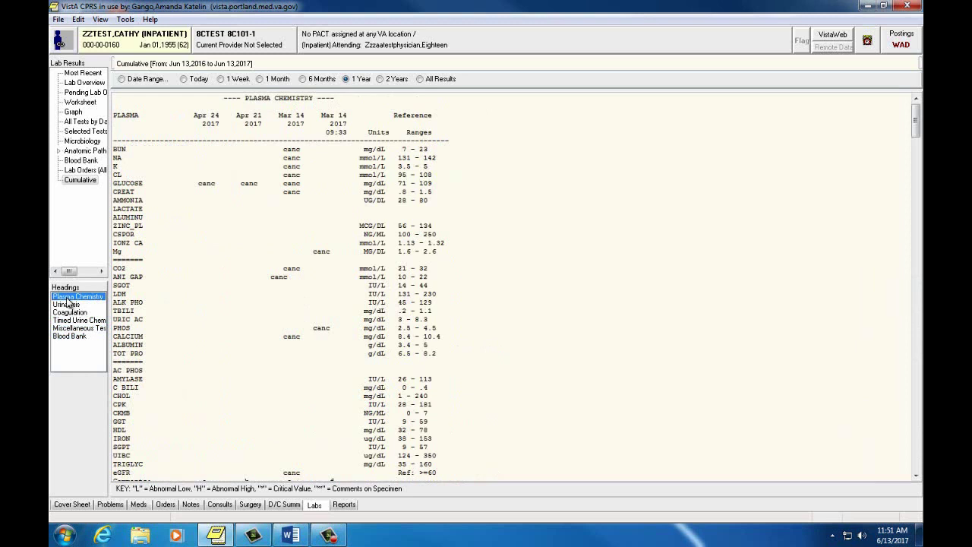